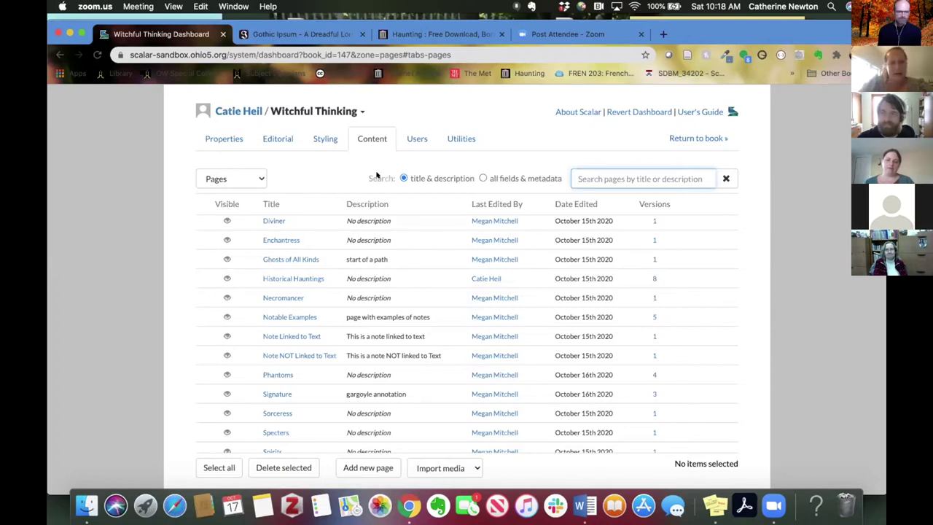
Choose YouTube from the Import media dropdown below the Witchful Thinking pages table
scroll(553, 332, up, 2)
scroll(553, 332, up, 2)
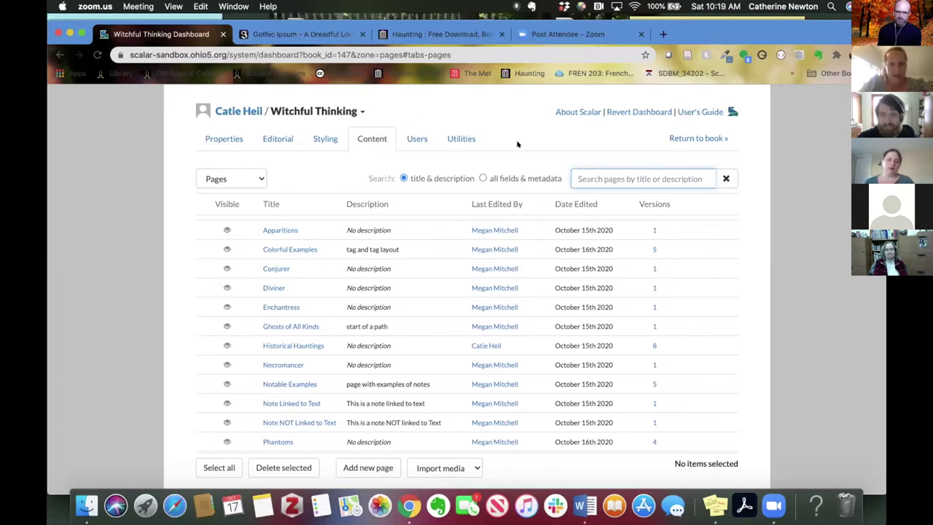
scroll(798, 329, down, 1)
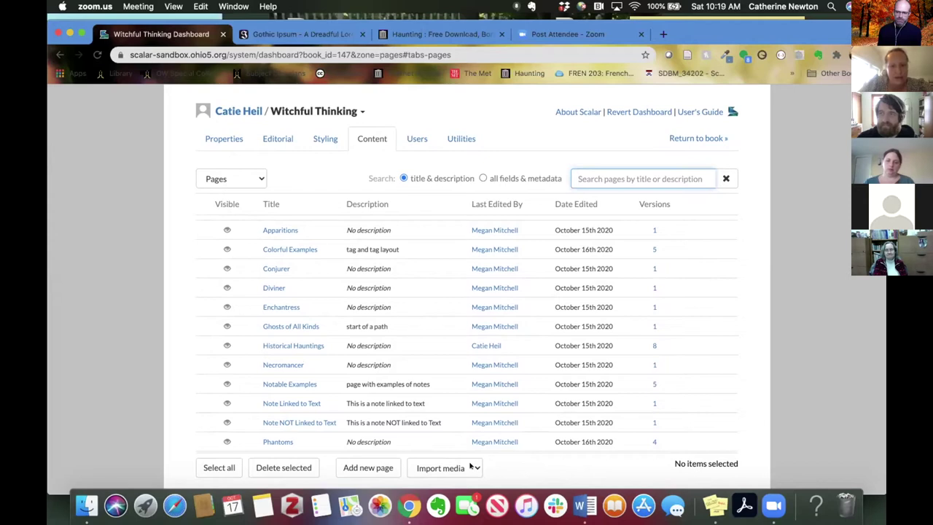
click(470, 466)
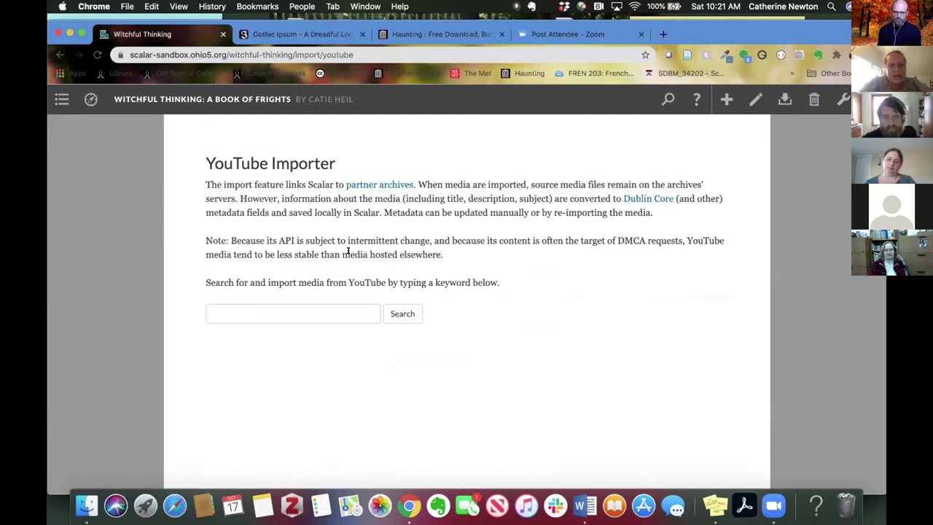
Search YouTube for 'frankenstein audiobook' and check the 'Frankenstein [Full Audiobook] by Mary Shelley' result
click(337, 306)
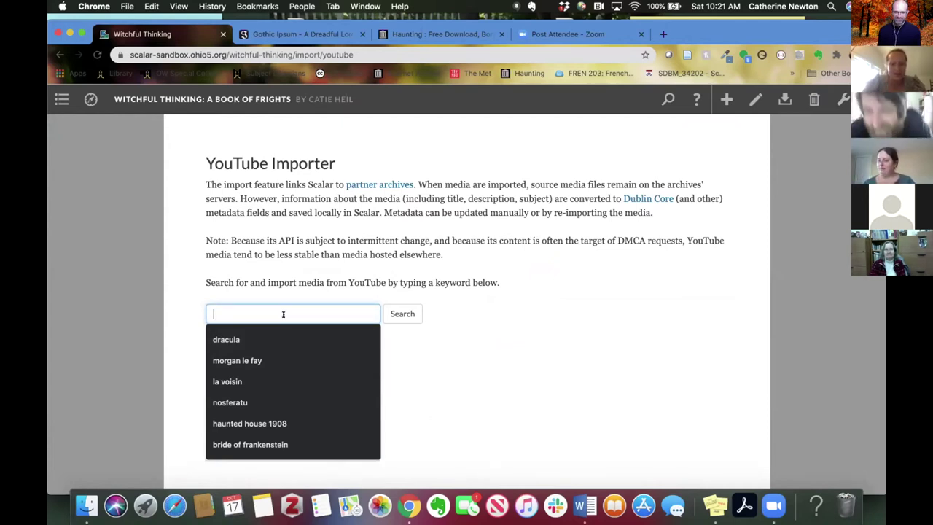
text(frankenstein au)
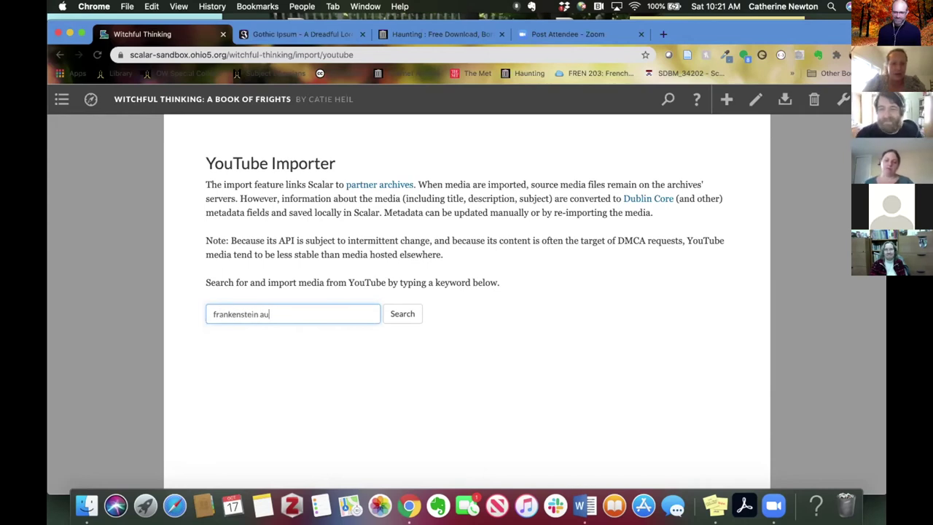
text(diobook)
key(Return)
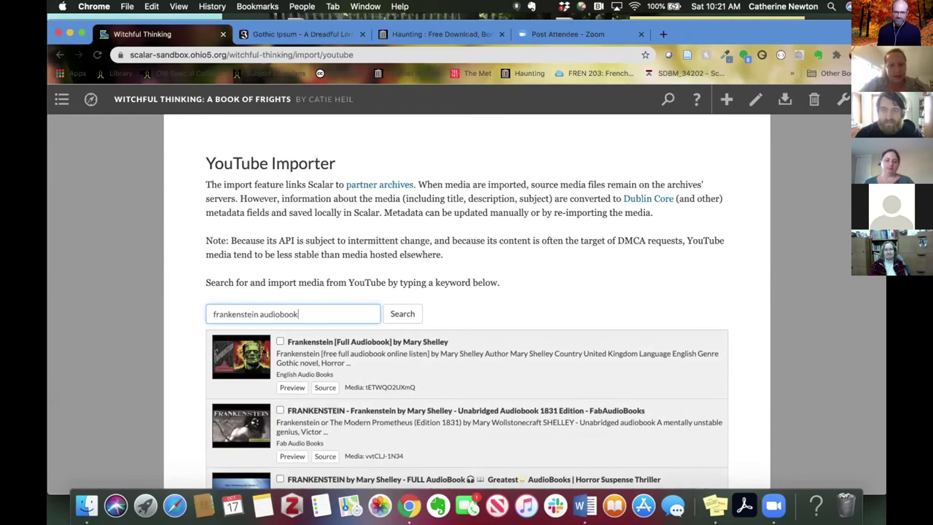
scroll(274, 341, down, 1)
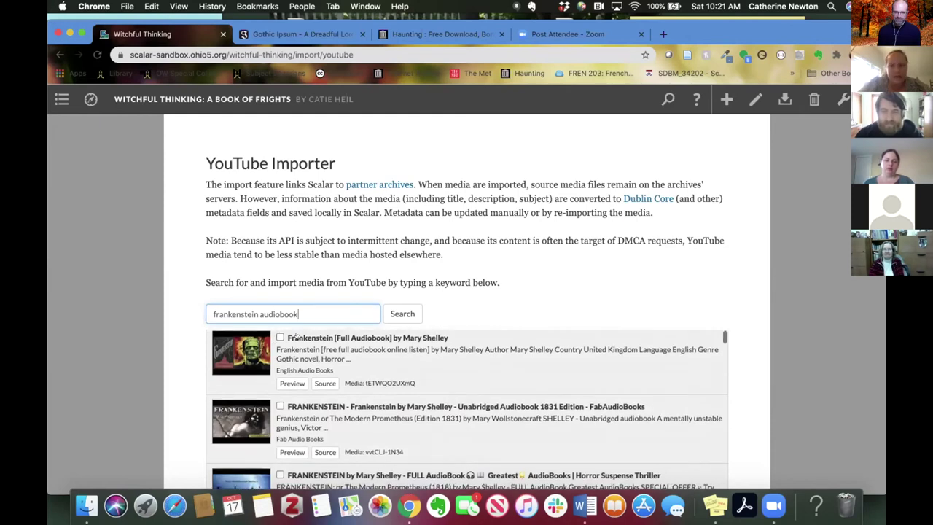
click(280, 338)
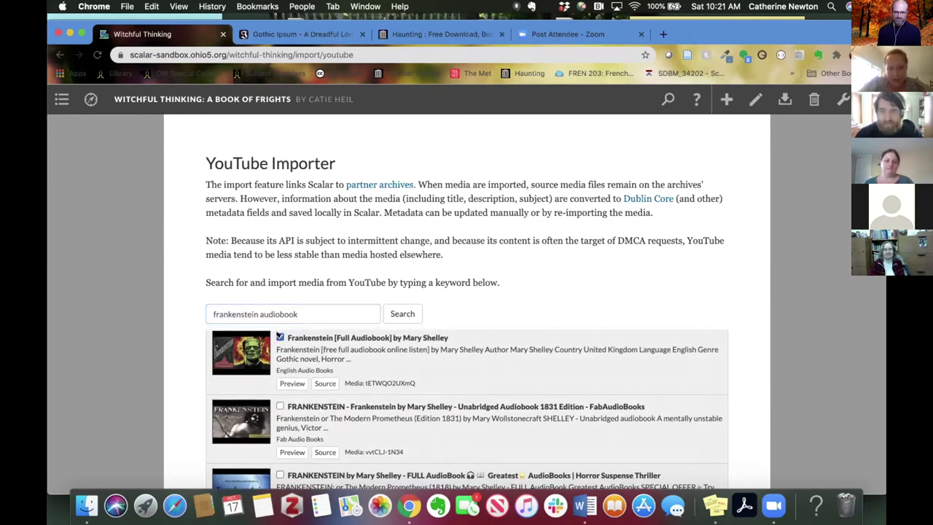
scroll(769, 293, down, 3)
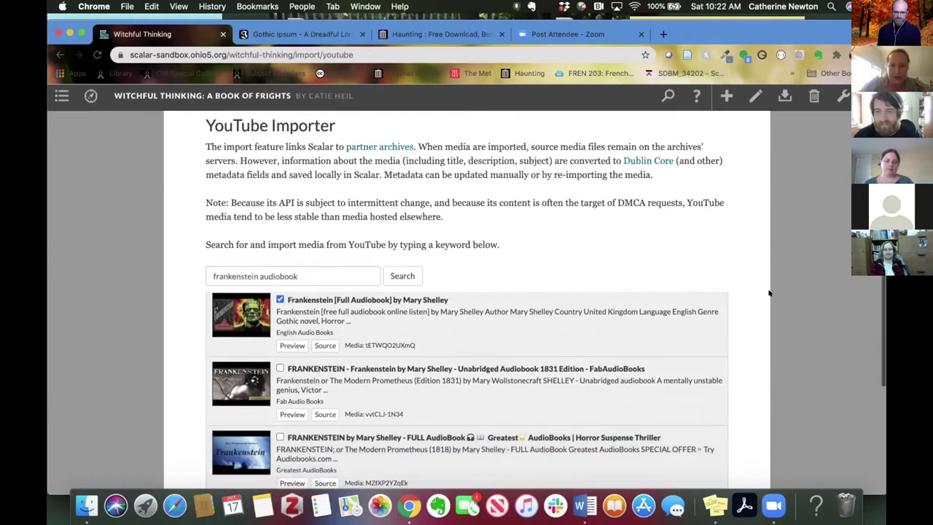
scroll(768, 293, up, 3)
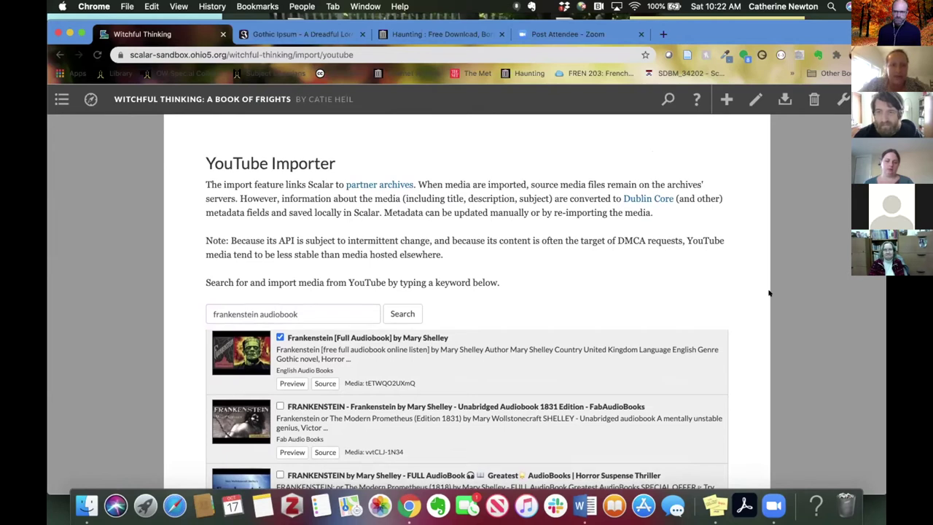
scroll(769, 292, down, 5)
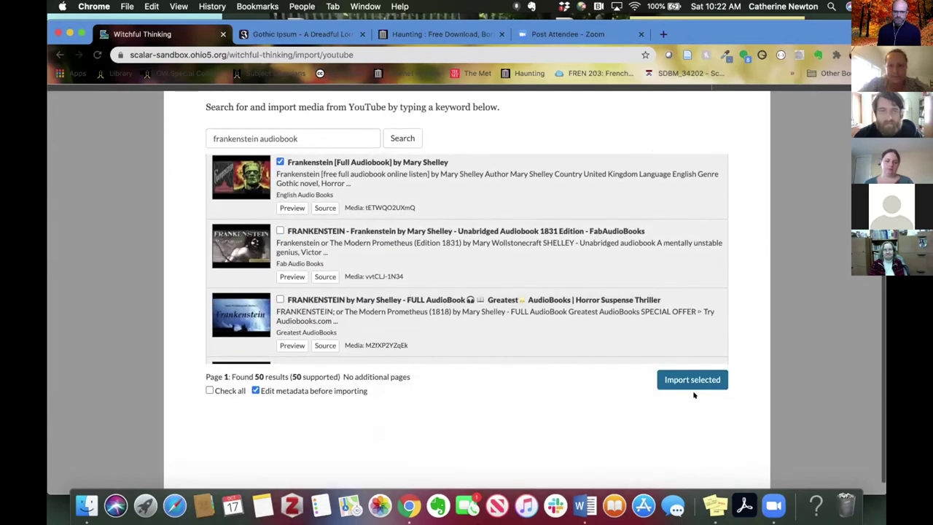
Start importing the checked audiobook and review its metadata form
click(689, 379)
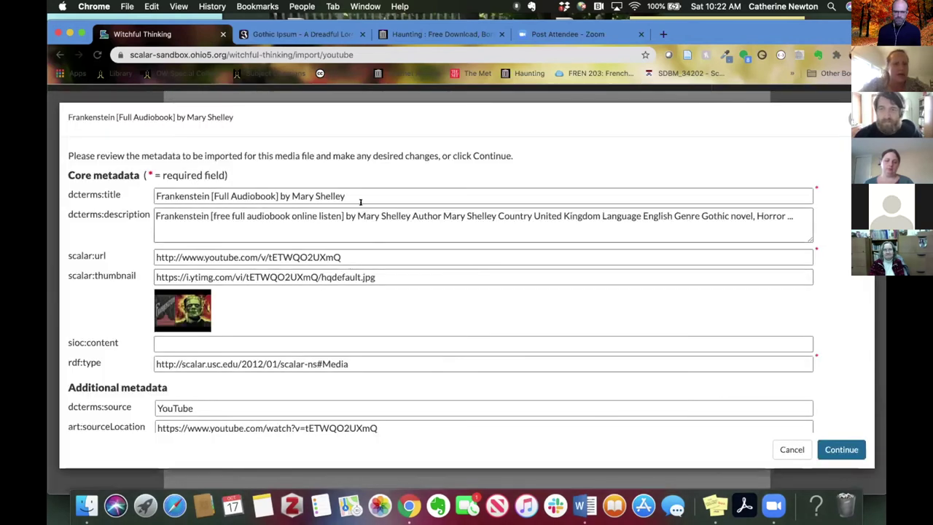
scroll(404, 295, down, 2)
scroll(405, 295, down, 3)
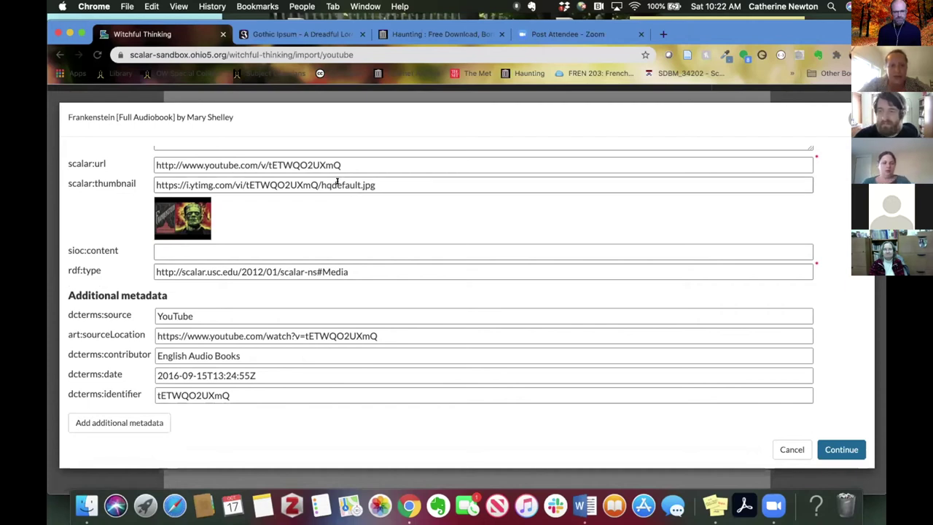
scroll(343, 189, up, 5)
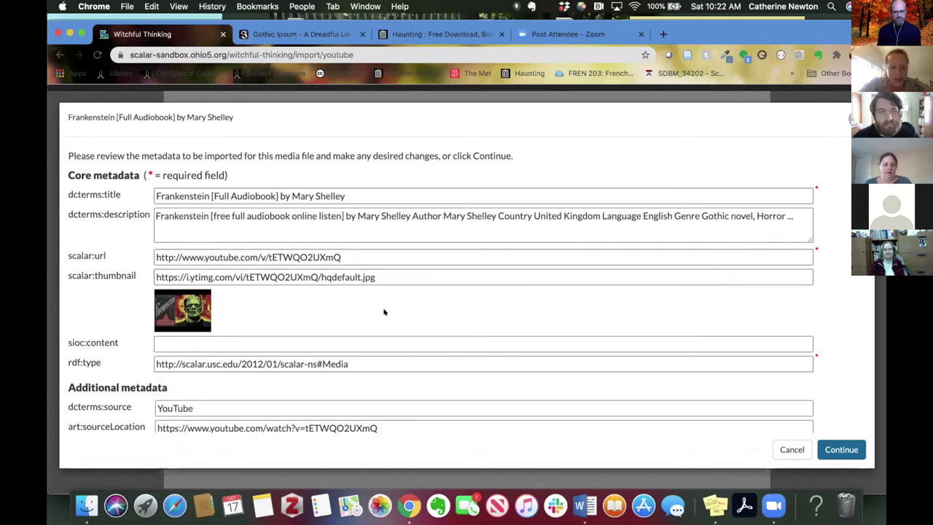
scroll(384, 312, down, 3)
scroll(440, 349, down, 3)
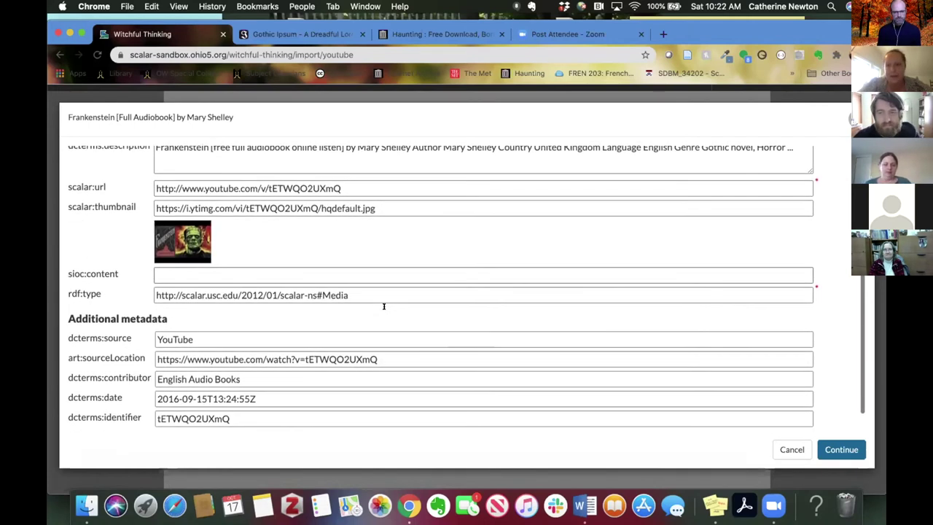
scroll(440, 350, up, 2)
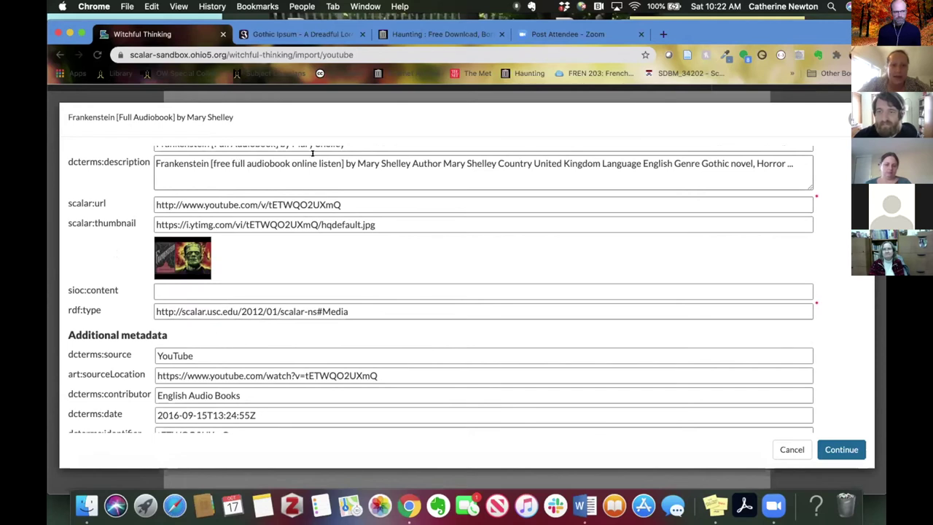
Delete '[free full audiobook online listen]' from dcterms:description and continue the import
drag(346, 163, 208, 163)
key(BackSpace)
scroll(255, 208, down, 3)
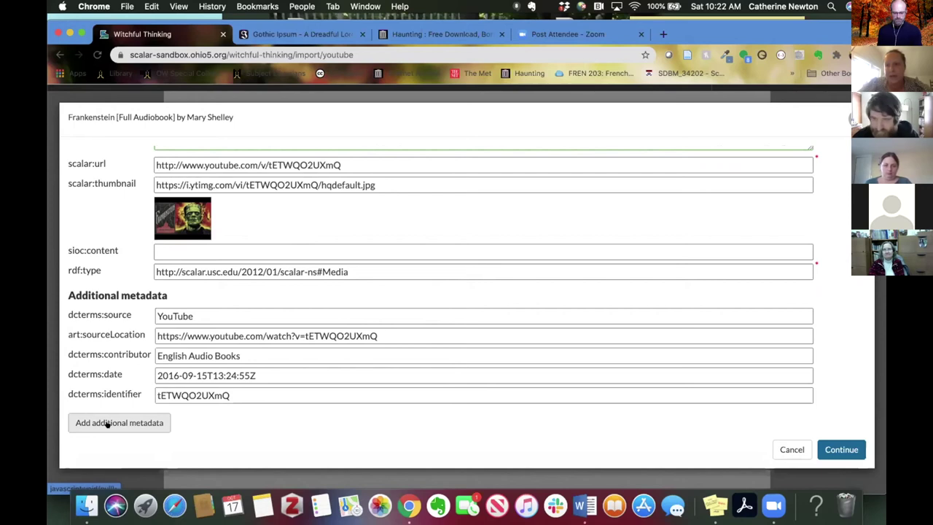
click(845, 446)
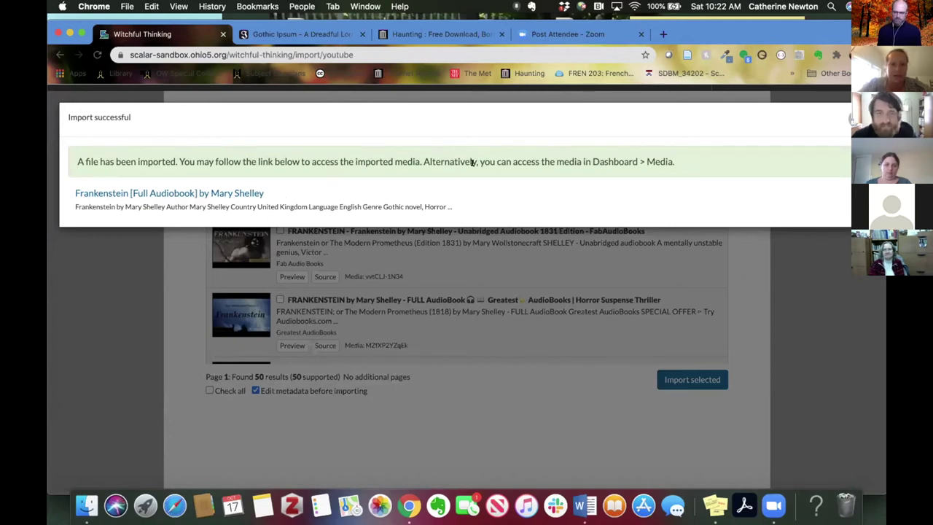
Close the success message, go to the Dashboard's Content tab and open the Import media list
click(850, 118)
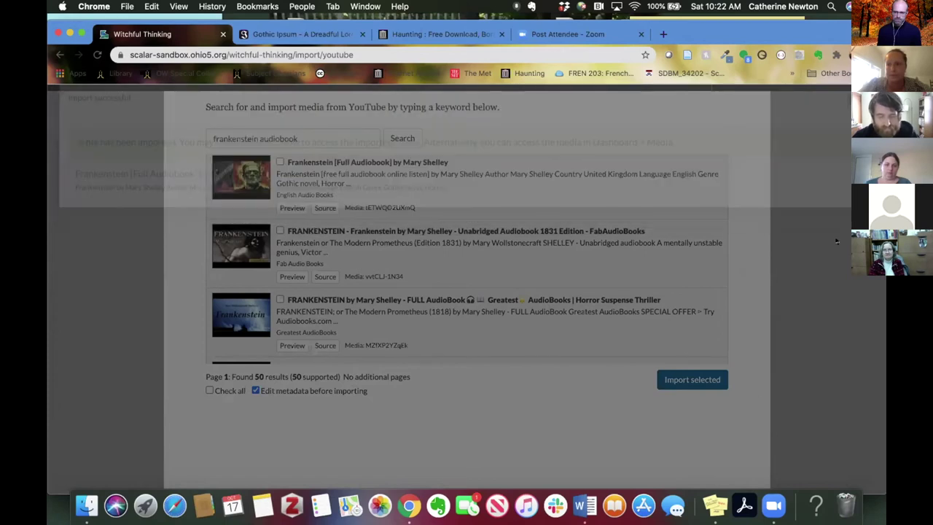
scroll(523, 217, up, 5)
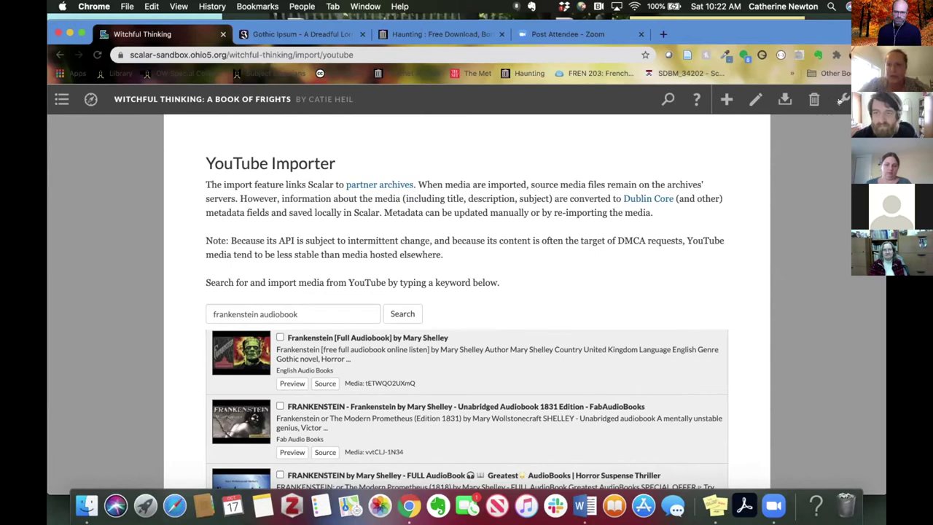
click(841, 100)
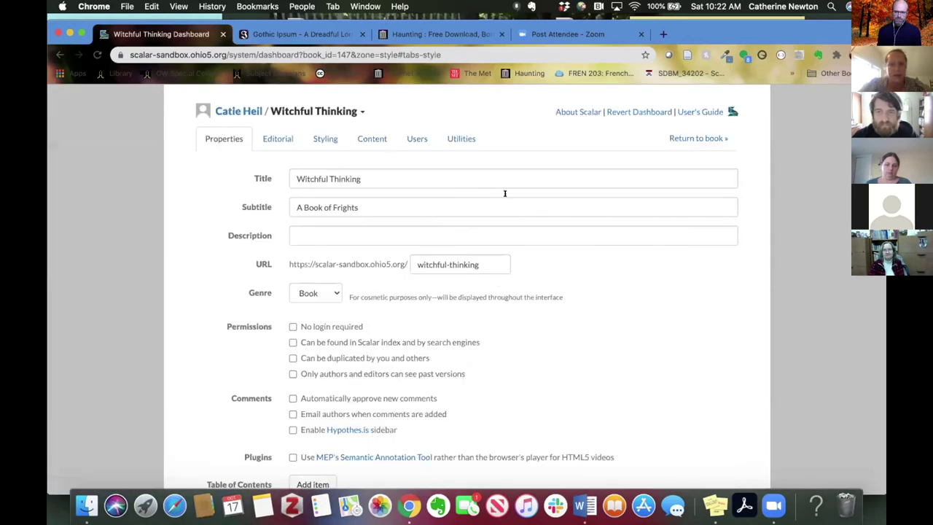
click(380, 138)
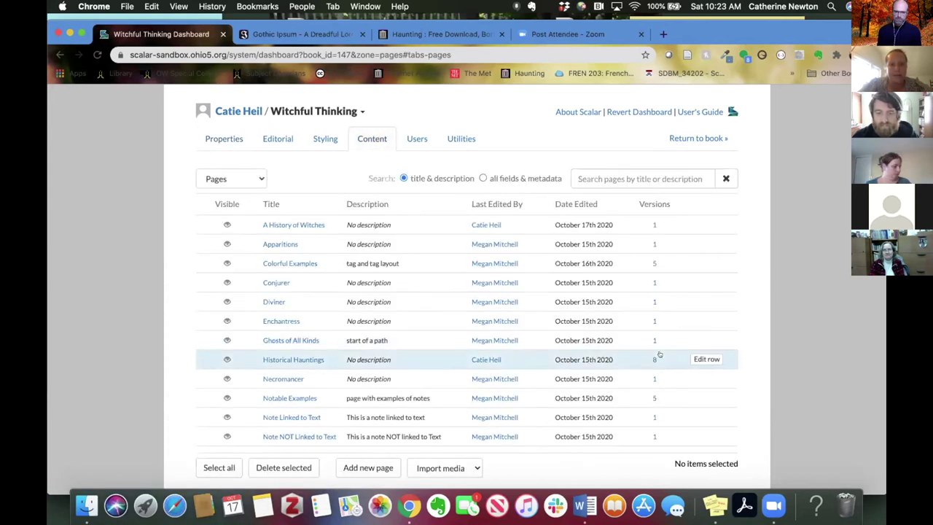
click(444, 467)
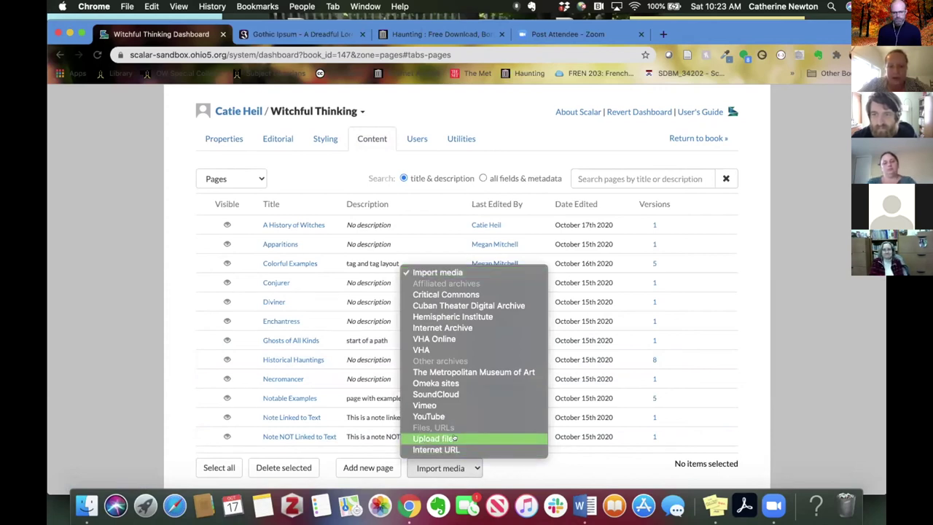
Open the file upload form and enter the title 'Morgan le Fay'
click(454, 438)
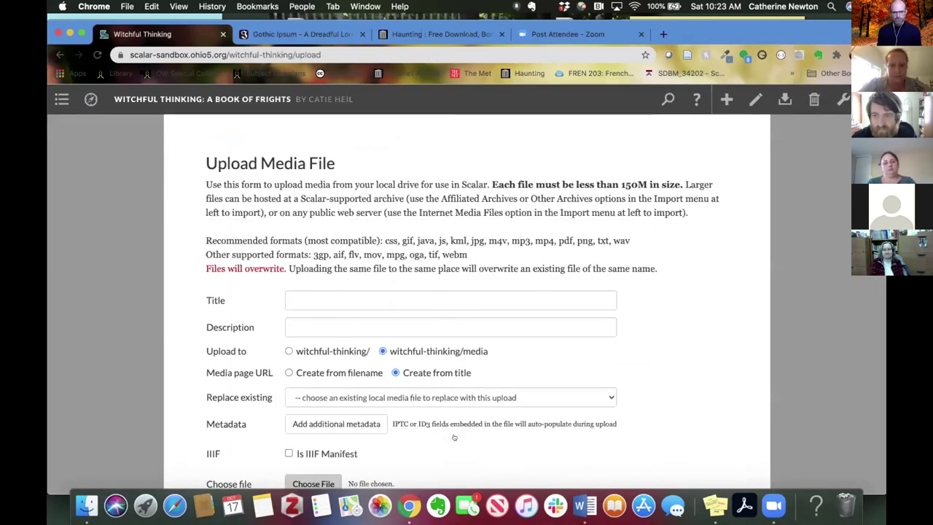
scroll(454, 437, down, 1)
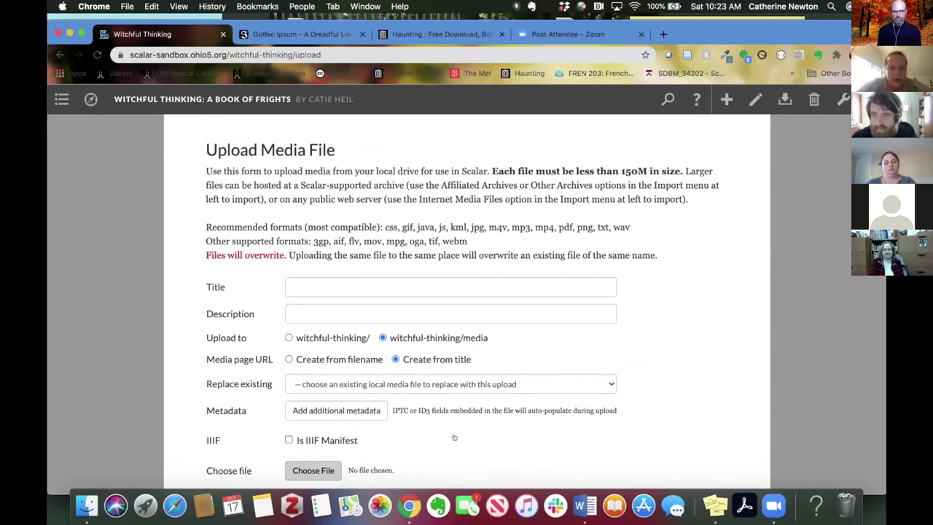
click(310, 287)
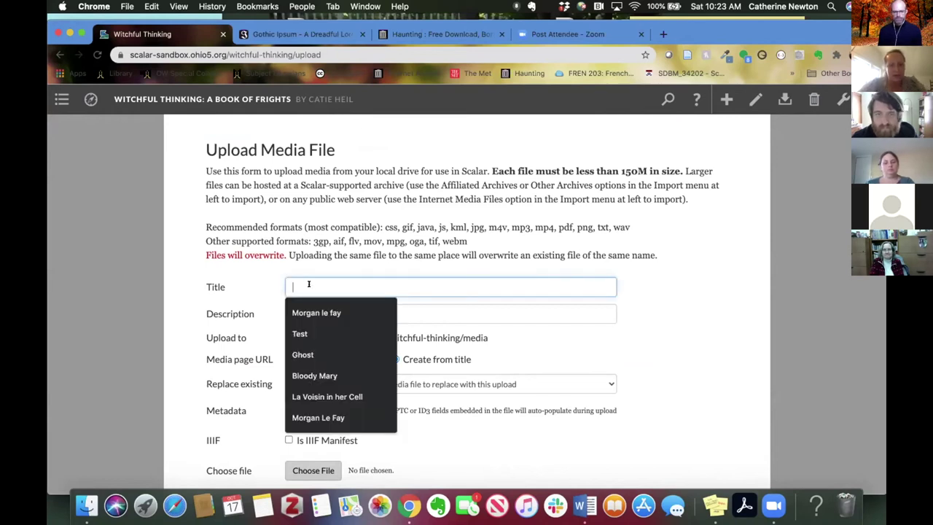
text(Morgan le Fay)
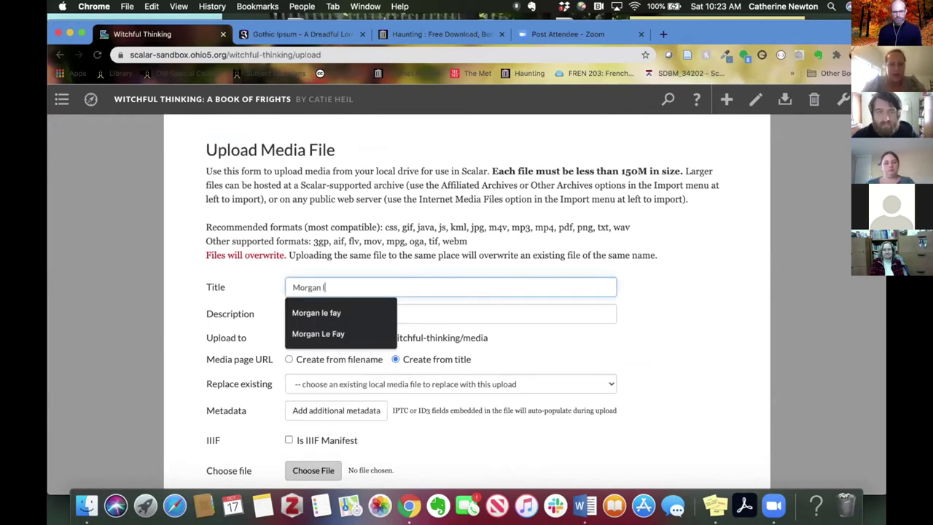
click(719, 321)
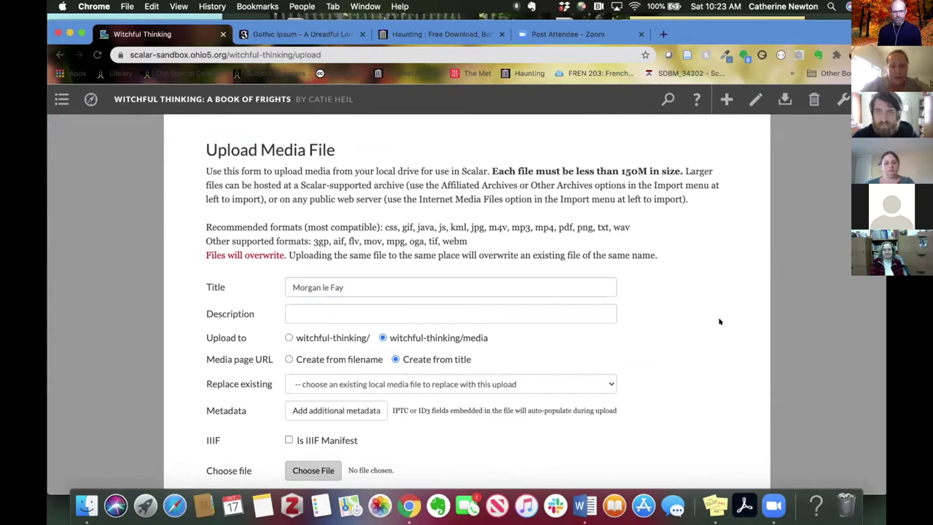
scroll(508, 351, down, 3)
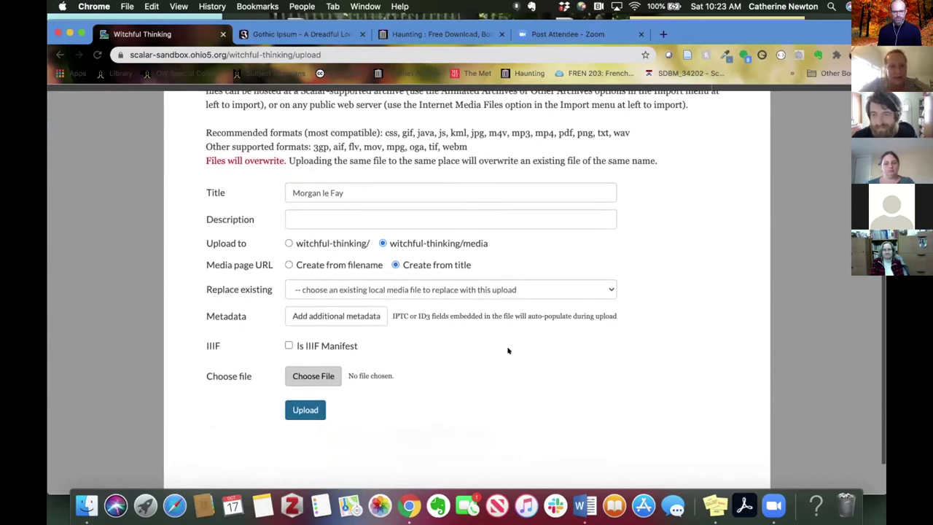
scroll(505, 350, down, 1)
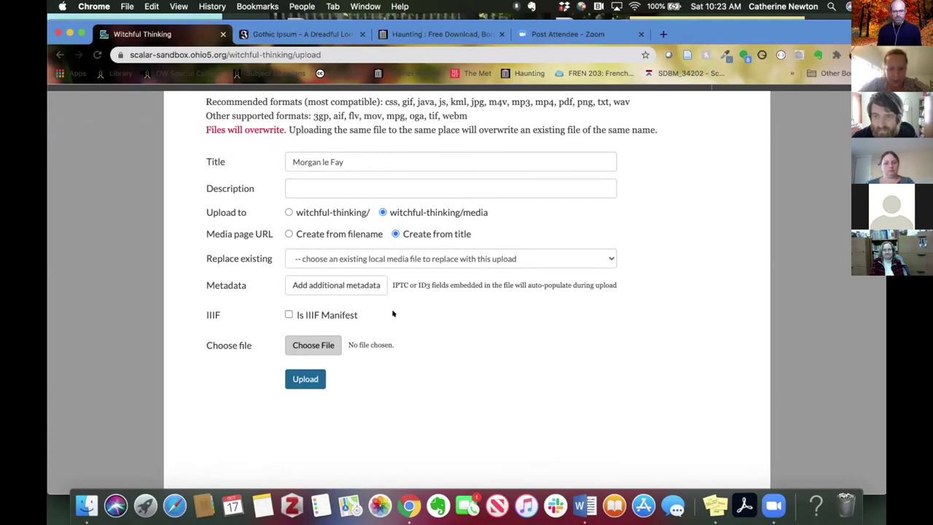
scroll(390, 312, down, 1)
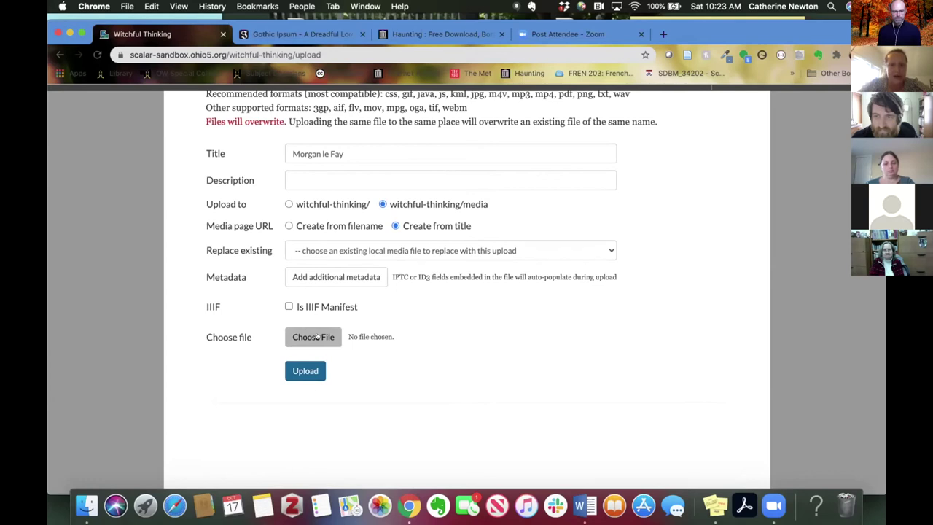
Attach morgan_le_fay.jpeg from the Workshop Images folder
click(317, 336)
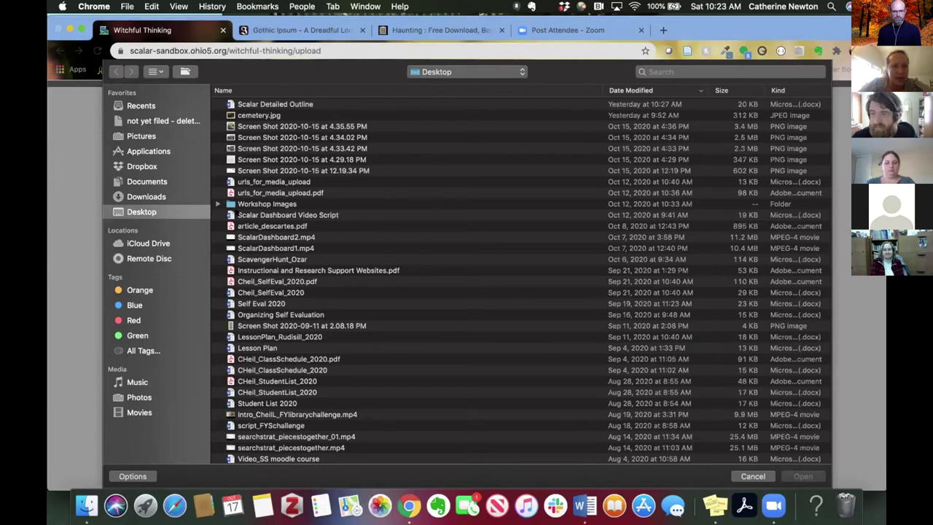
click(217, 204)
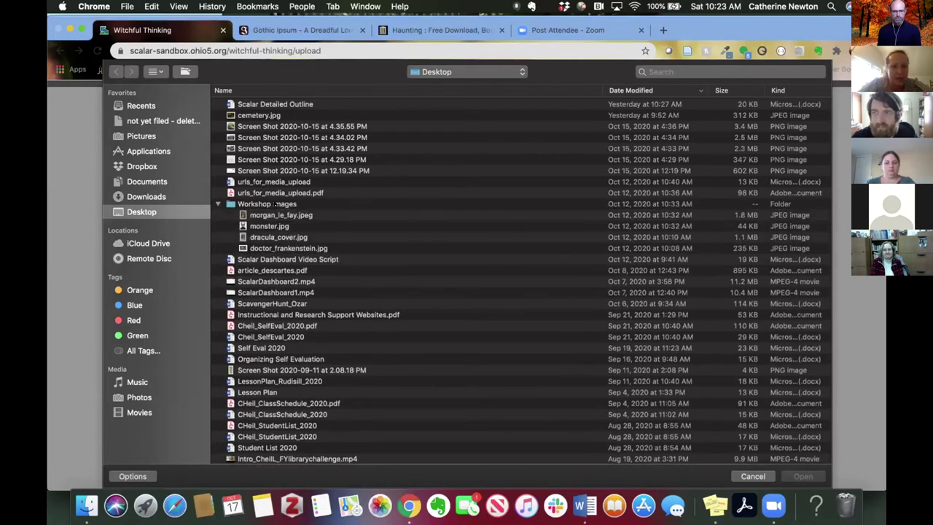
click(397, 218)
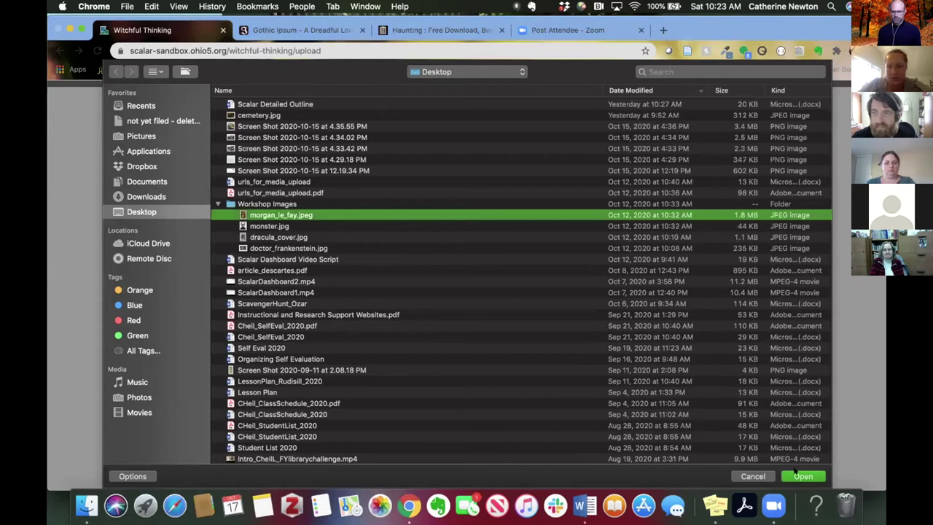
click(801, 476)
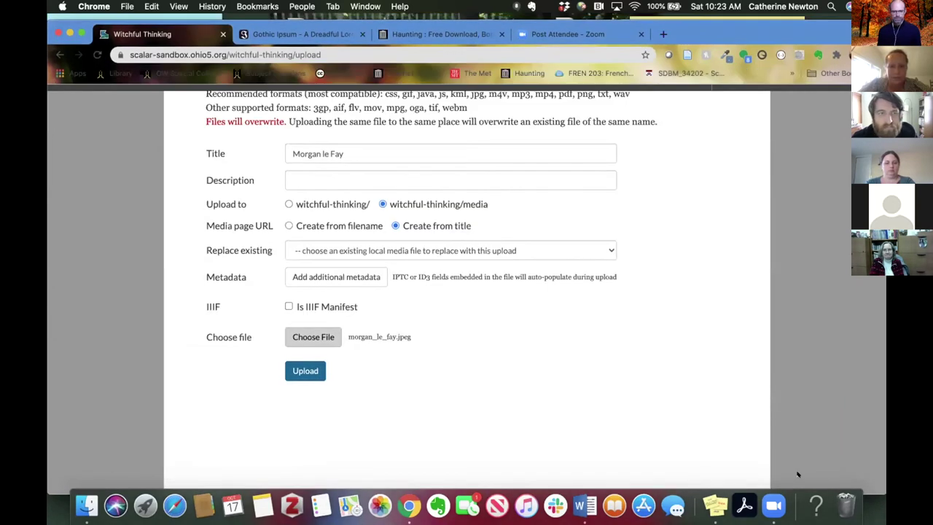
Upload the Morgan le Fay image, check its media page, and return to the Dashboard
click(291, 371)
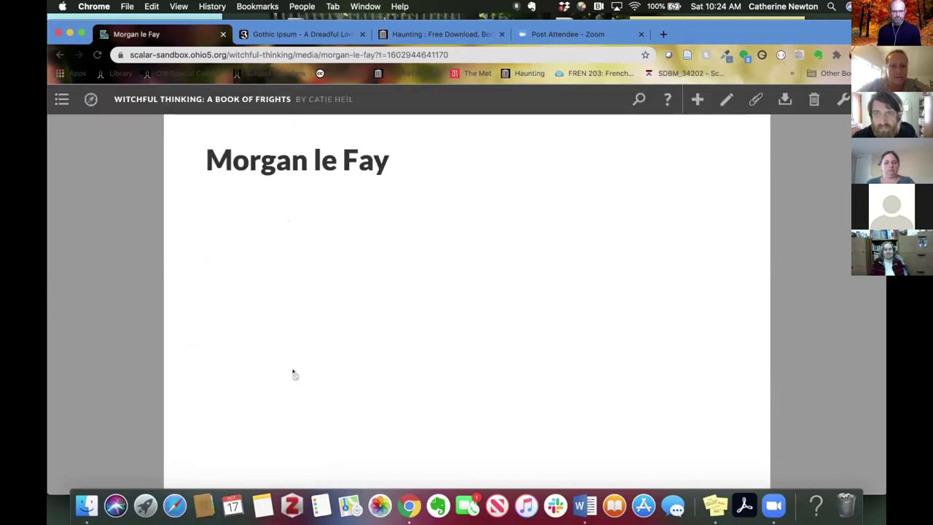
scroll(658, 396, down, 3)
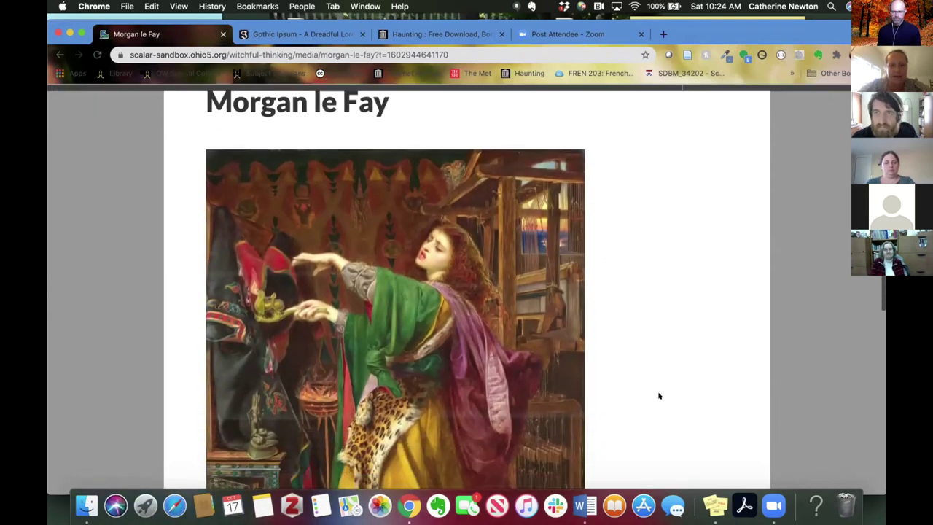
scroll(659, 395, down, 5)
scroll(659, 395, up, 8)
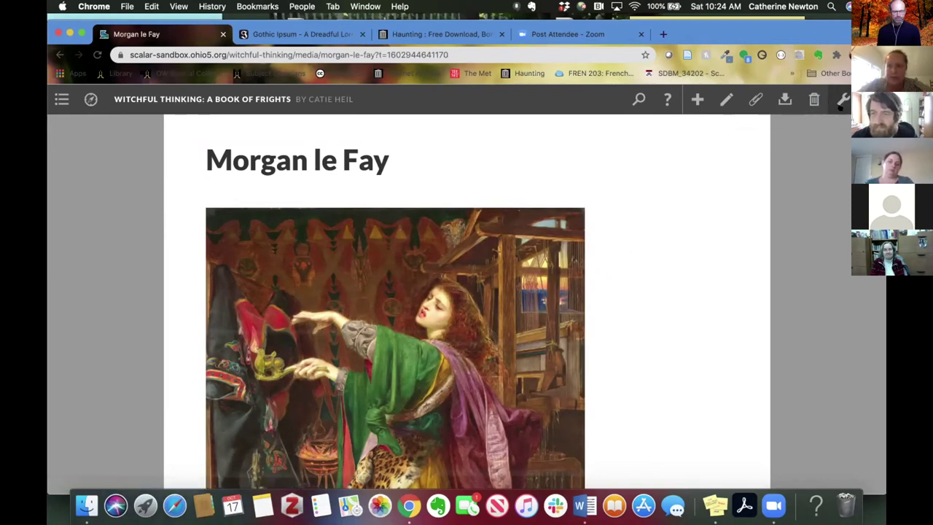
click(841, 100)
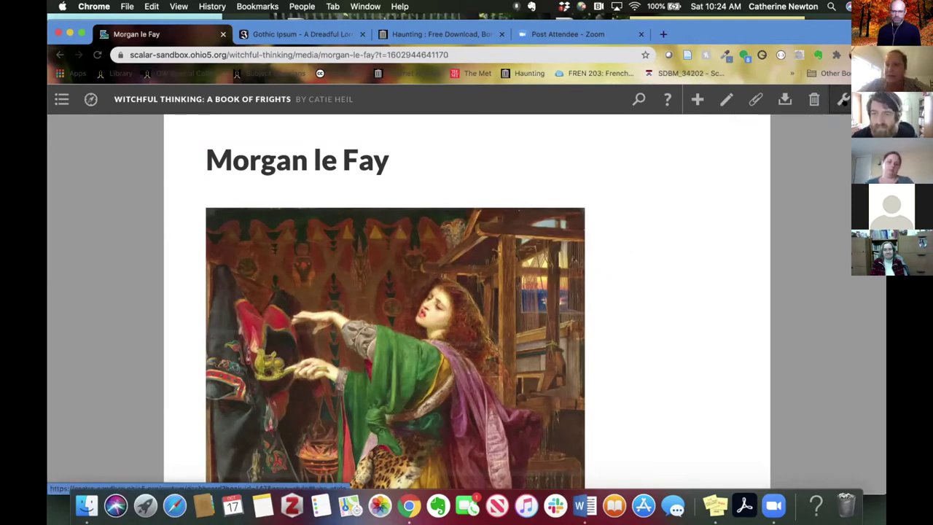
Switch the Content listing from Pages to Media and open the Import media dropdown
scroll(629, 370, down, 3)
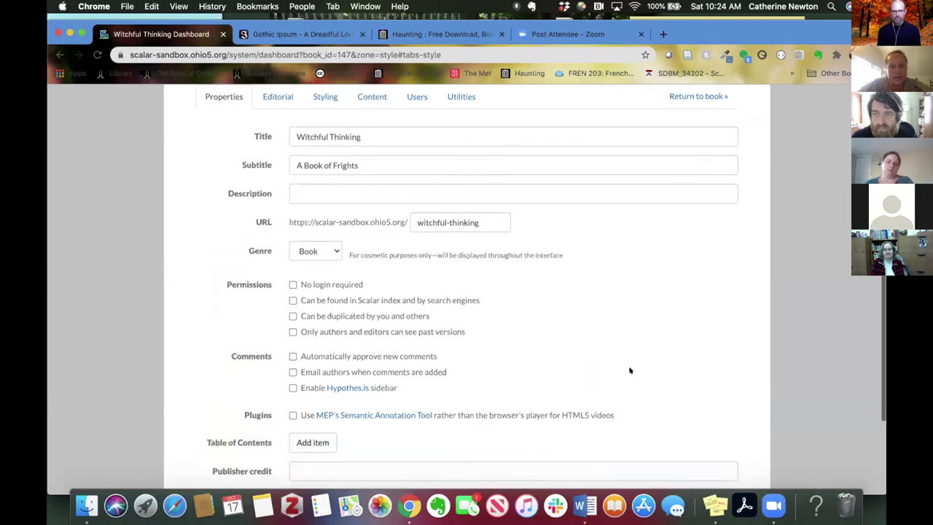
scroll(629, 369, up, 3)
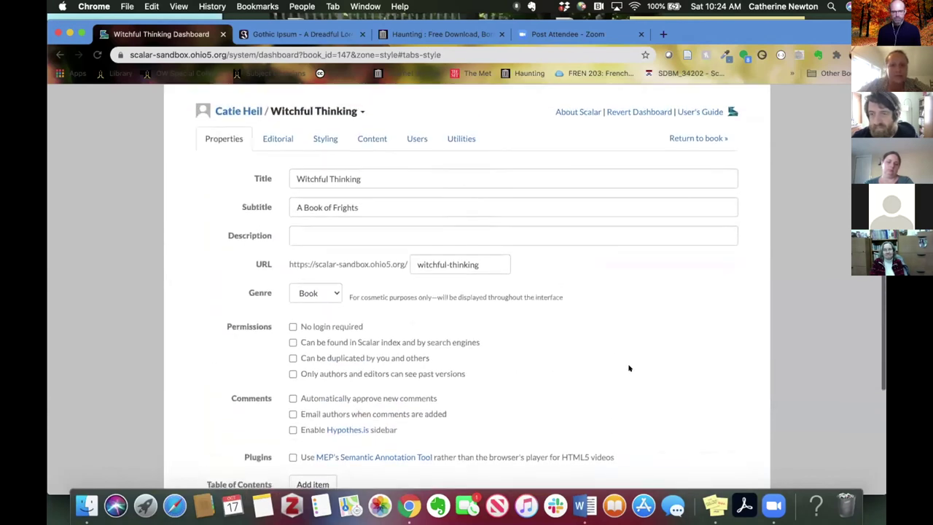
click(367, 138)
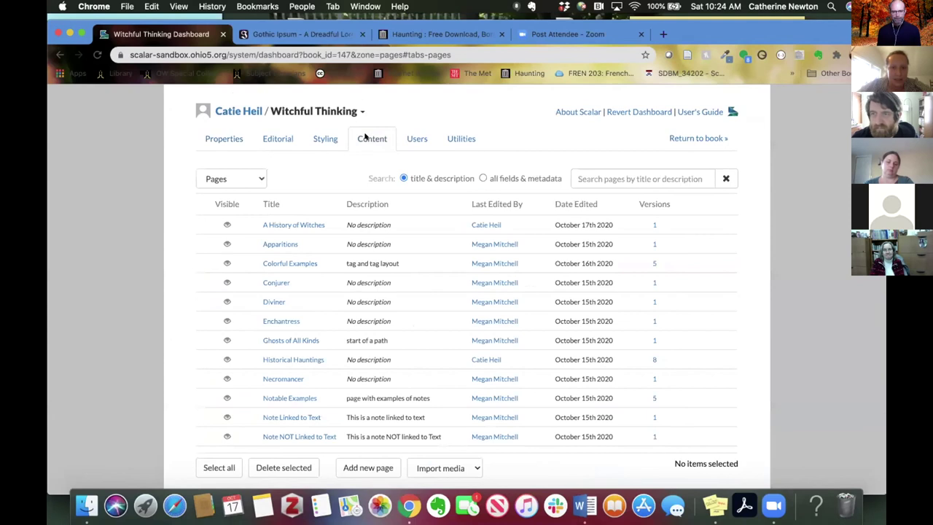
click(248, 177)
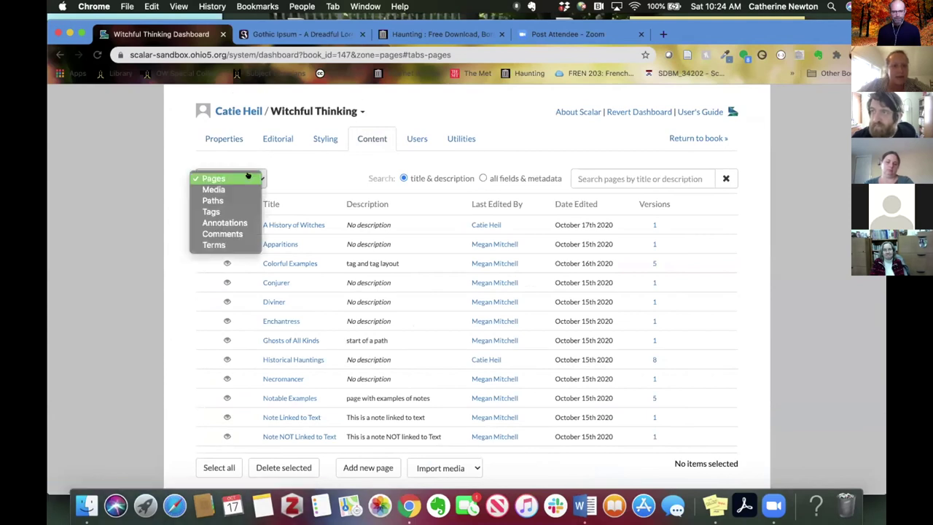
click(247, 188)
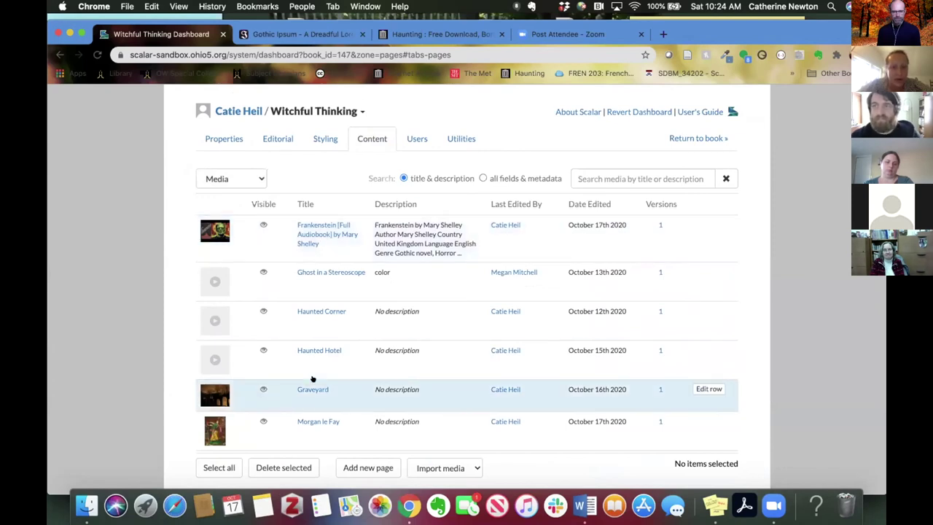
scroll(261, 389, down, 2)
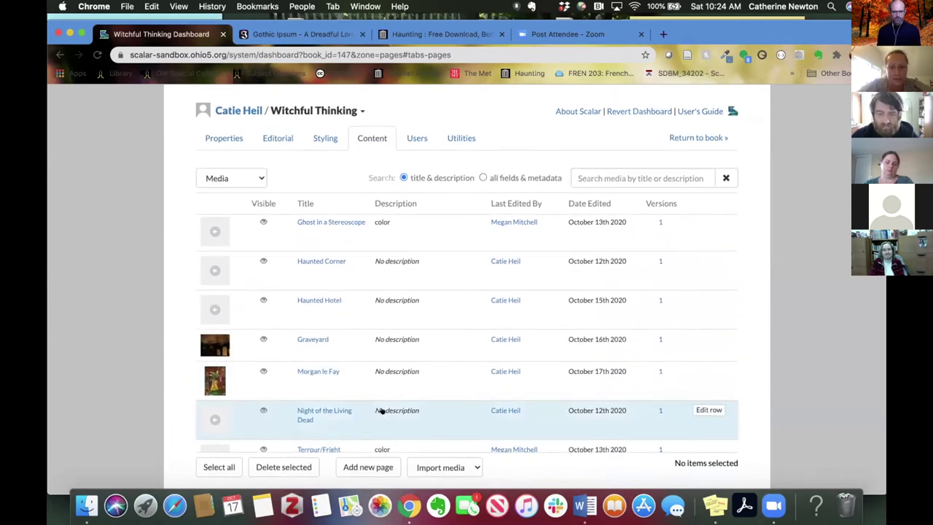
click(465, 466)
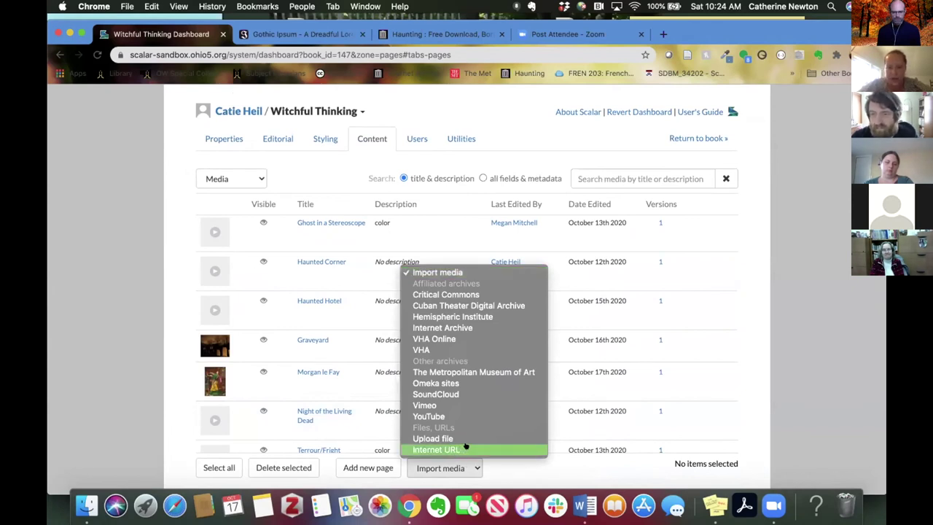
Choose Internet URL to open the Import Internet Media File form
click(463, 447)
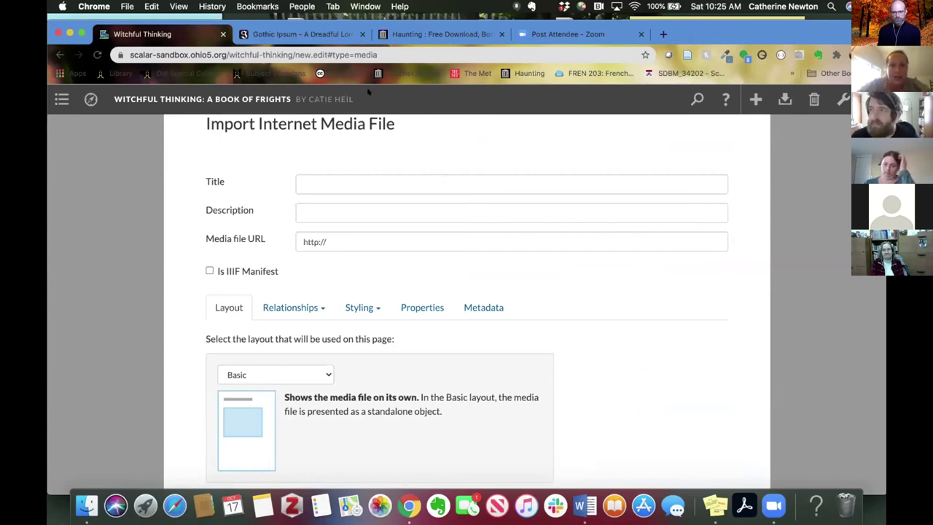
Switch the browser to the Internet Archive 'Haunting' item page
drag(190, 34, 191, 63)
click(398, 78)
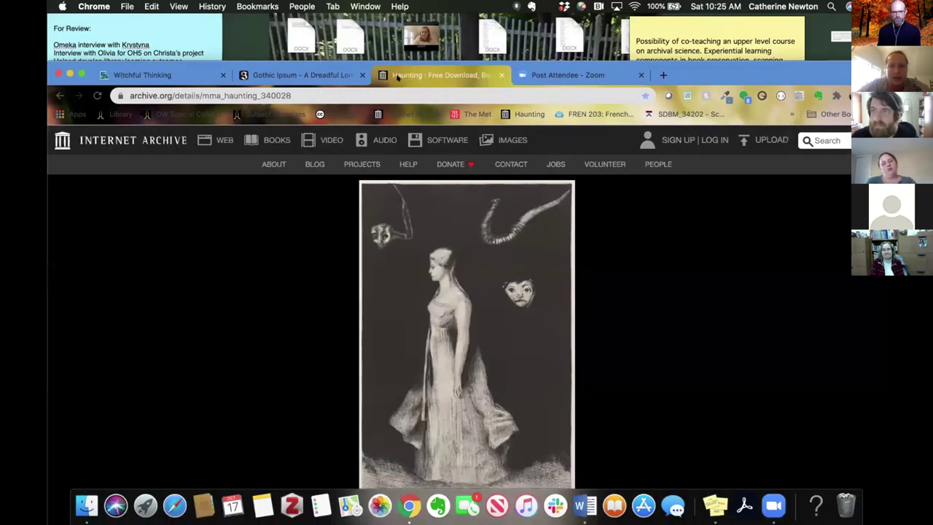
drag(732, 62, 689, 6)
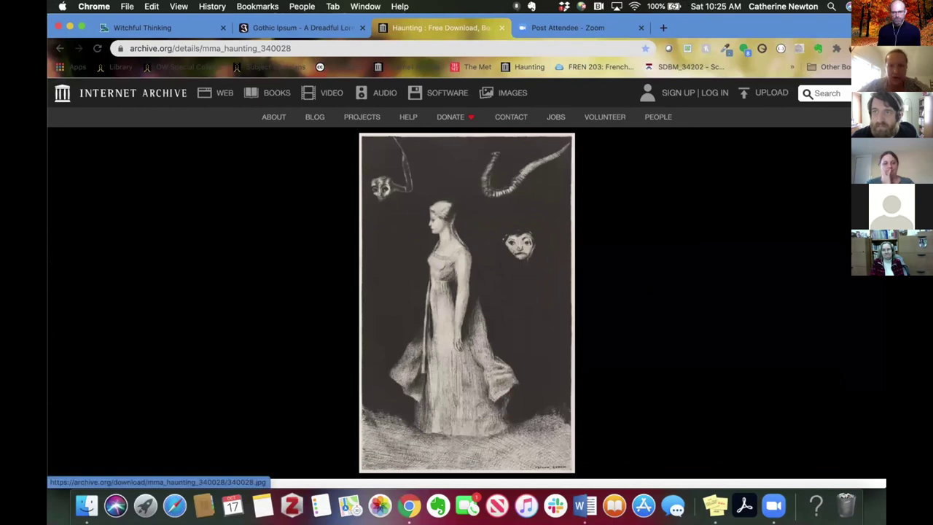
Open the Haunting lithograph as its full-size 340028.jpg image file
scroll(728, 364, down, 1)
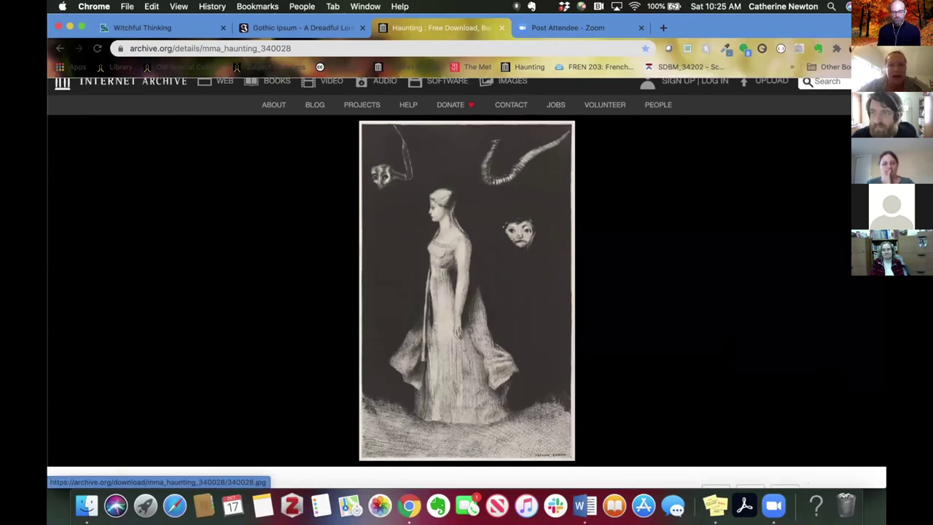
scroll(731, 356, down, 10)
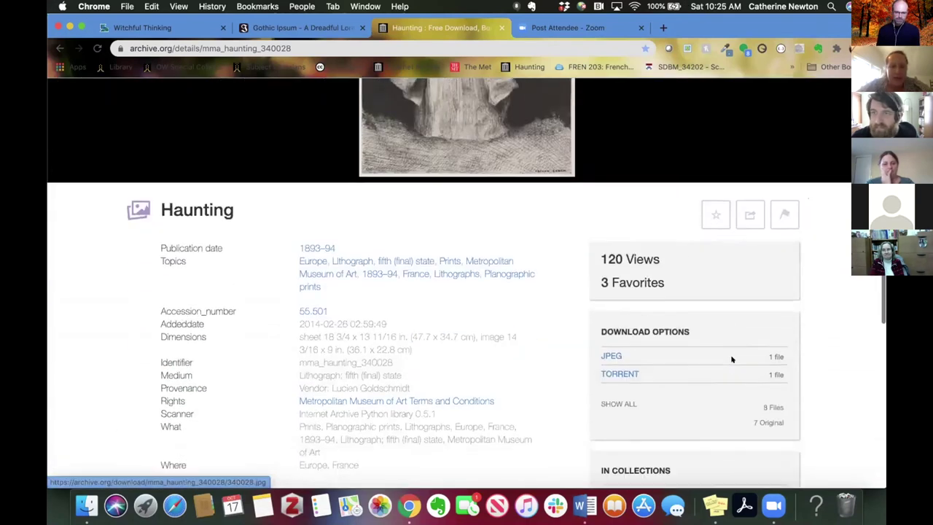
scroll(254, 464, down, 4)
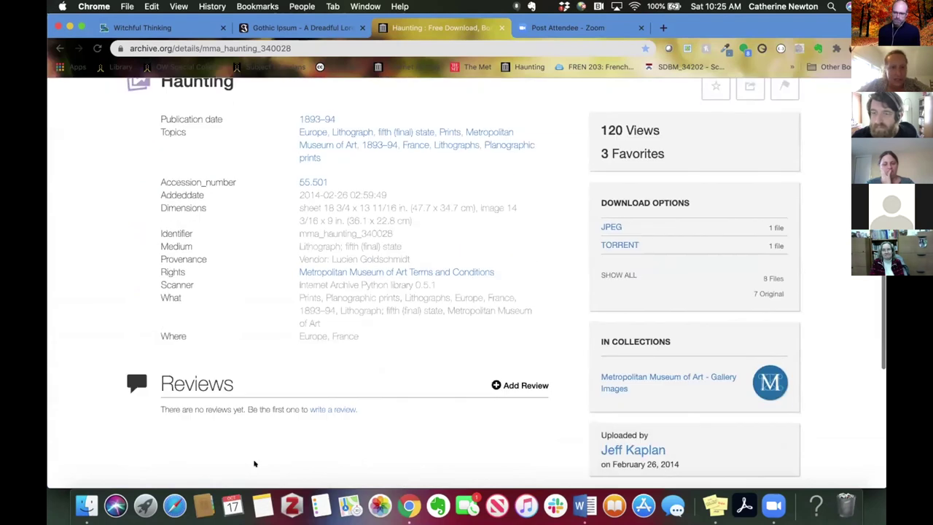
scroll(255, 464, up, 1)
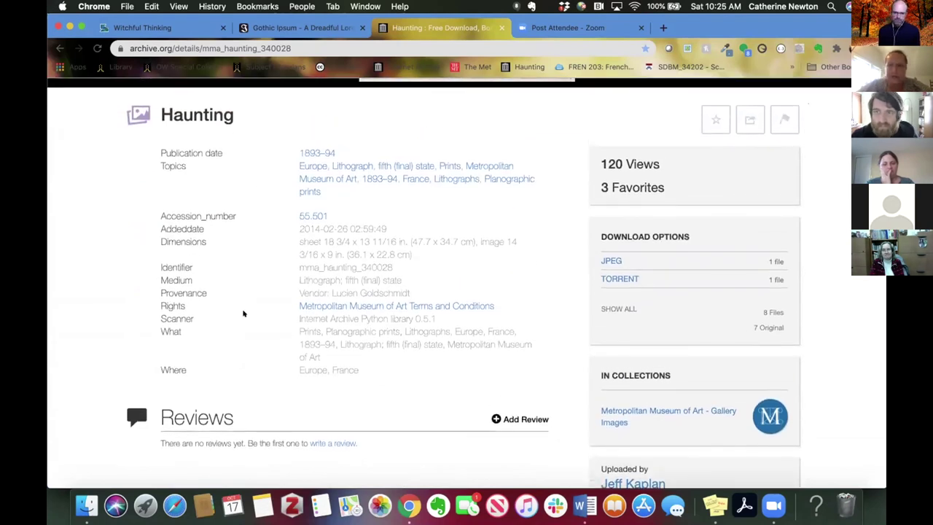
scroll(236, 296, up, 7)
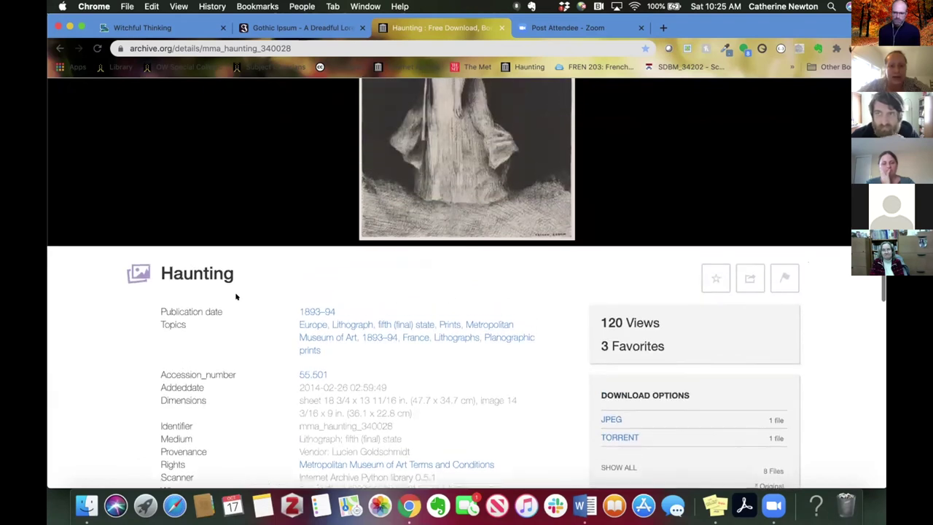
scroll(235, 296, up, 6)
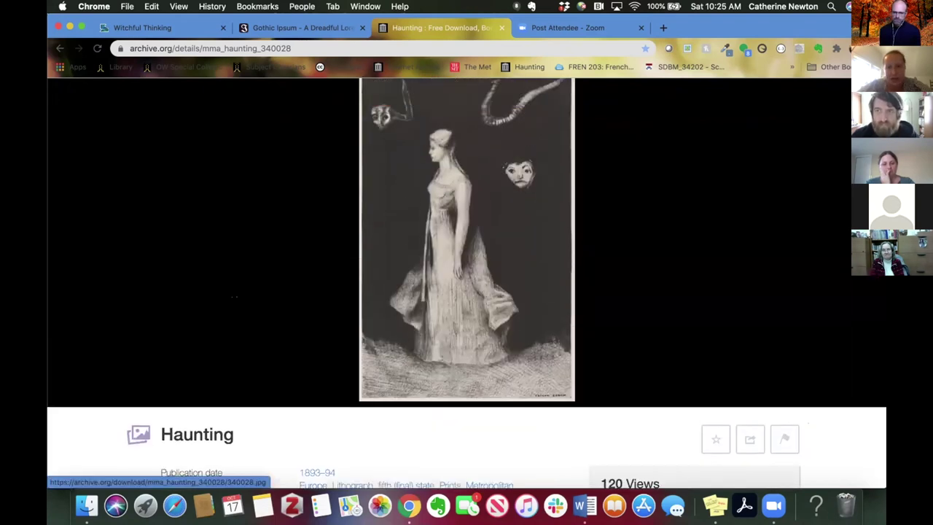
scroll(236, 296, down, 8)
scroll(235, 297, down, 5)
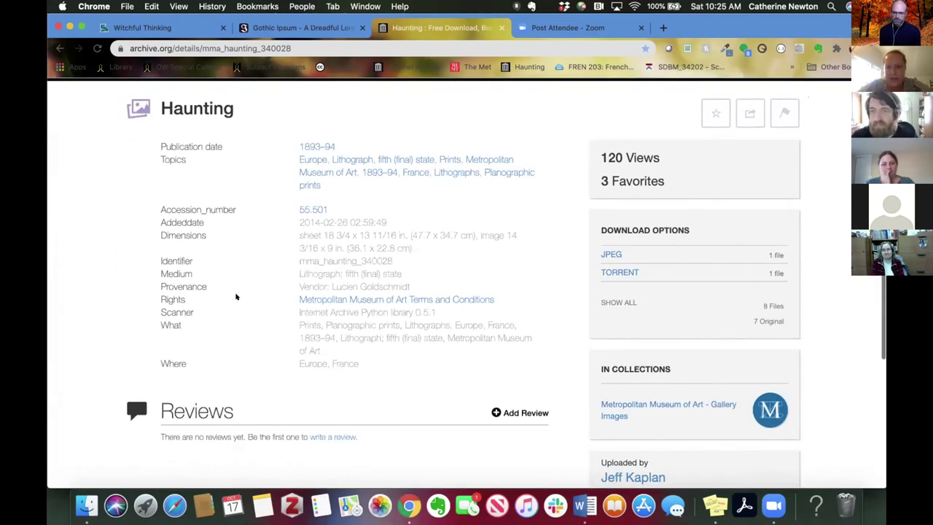
scroll(235, 296, up, 2)
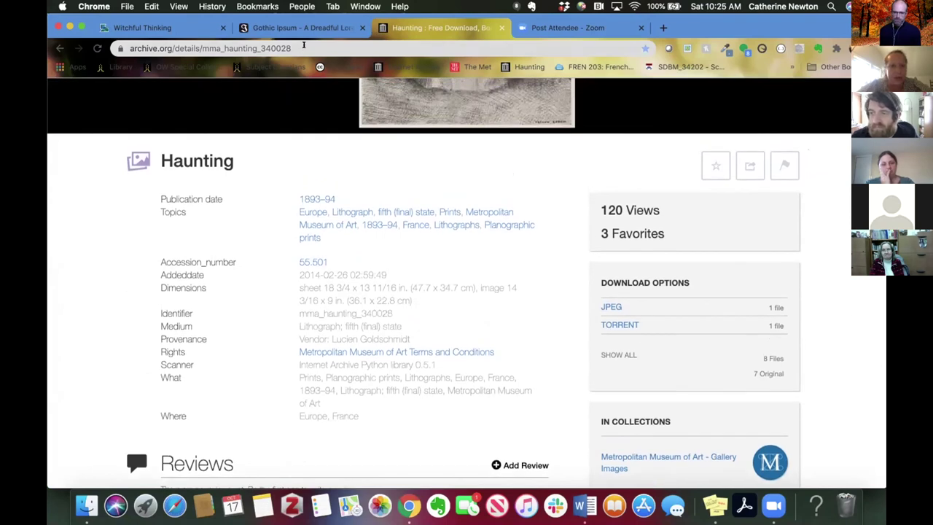
scroll(255, 304, up, 10)
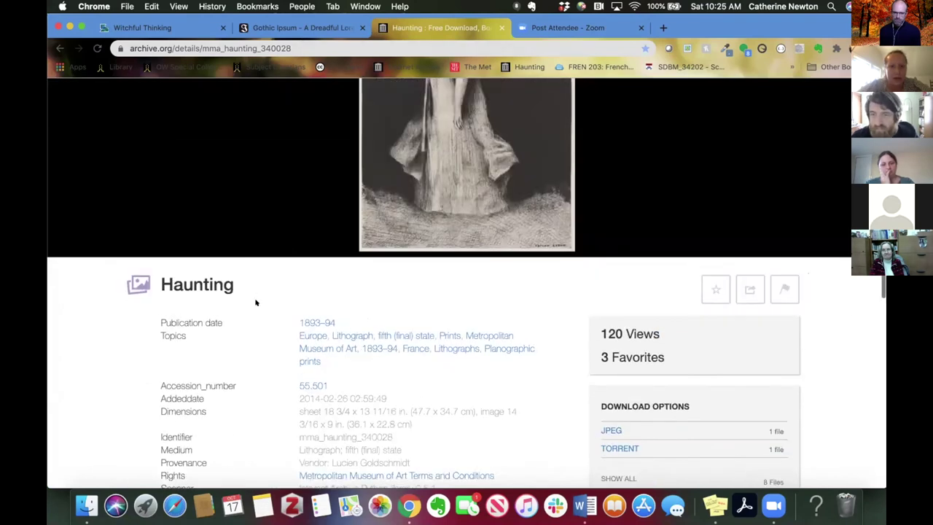
click(500, 244)
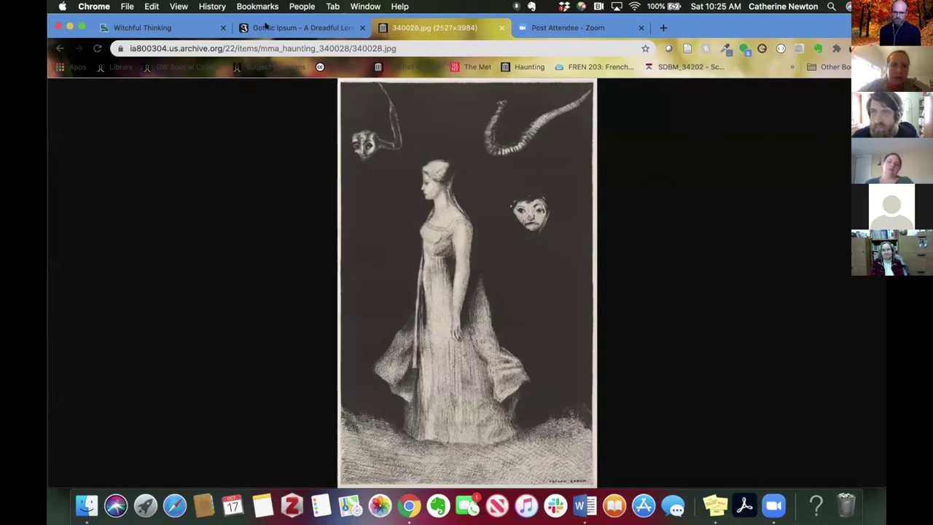
Copy the full https address of the 340028.jpg image from the address bar
drag(622, 23, 599, 72)
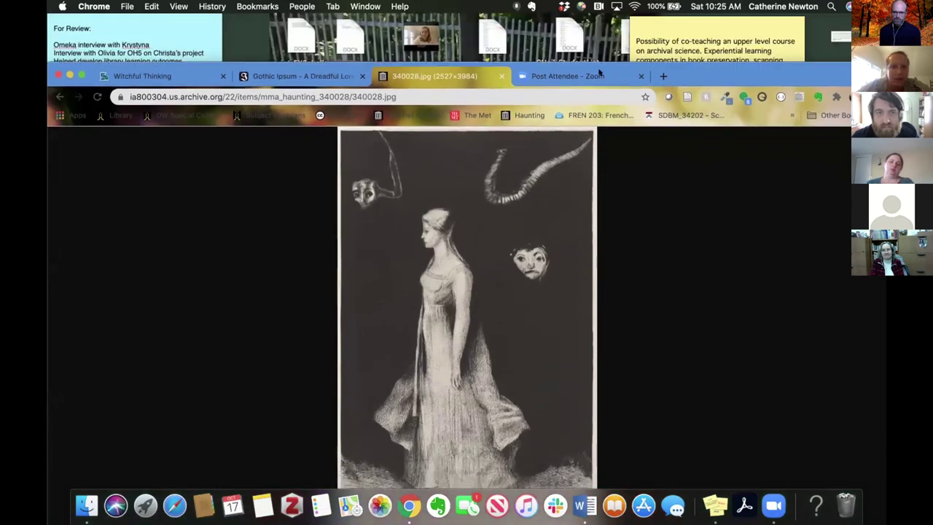
click(406, 94)
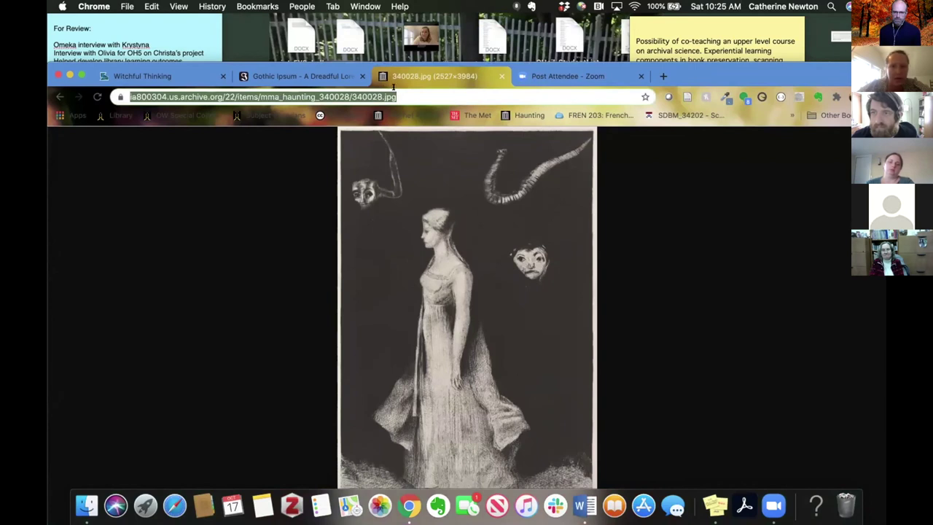
click(379, 97)
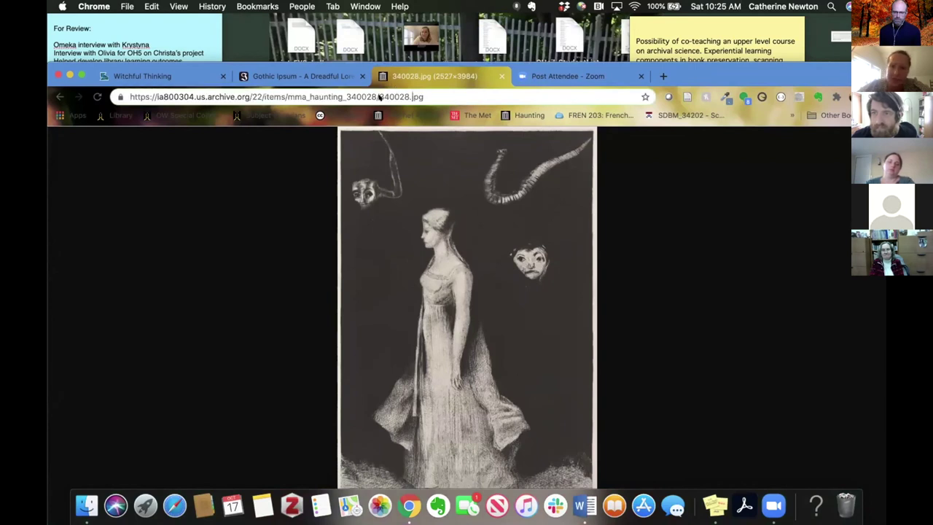
double_click(415, 97)
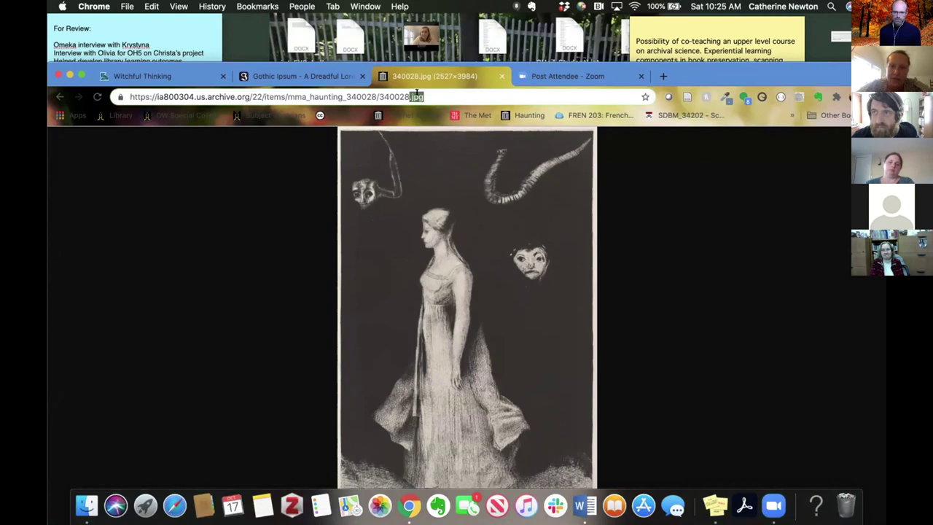
click(432, 92)
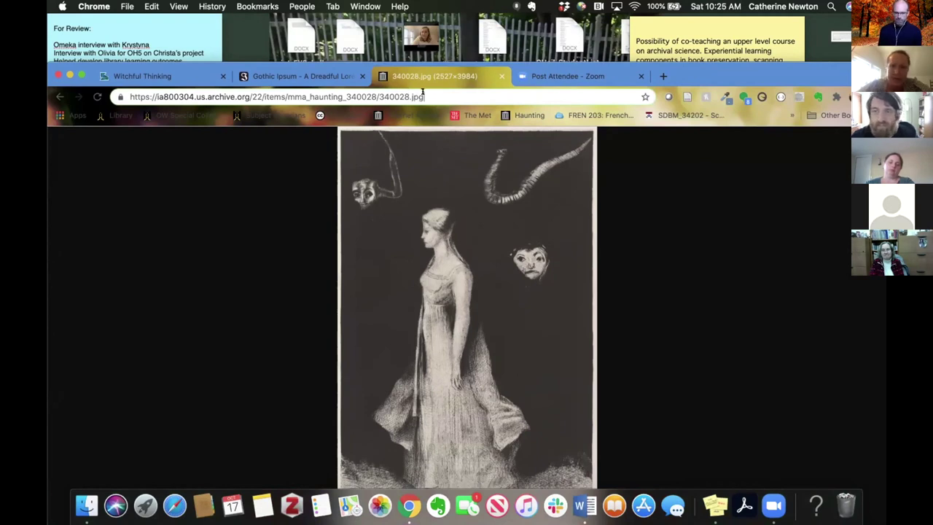
drag(417, 91, 118, 93)
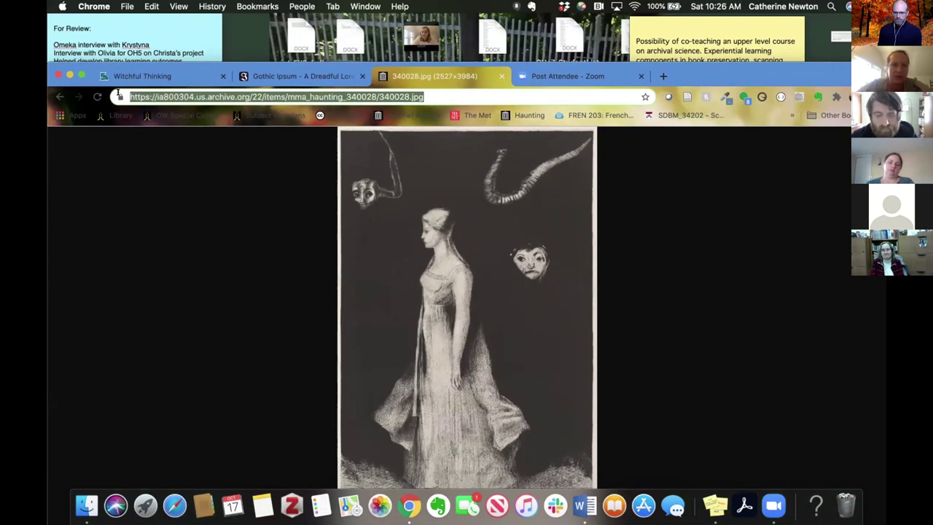
key(super+c)
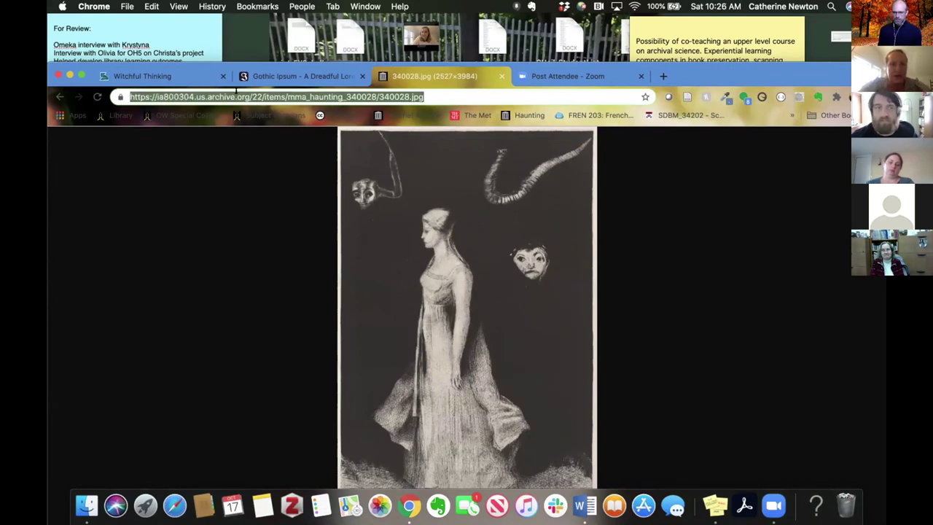
Import the pasted archive.org image URL as a media item titled 'Haunting' and save and view it
click(153, 73)
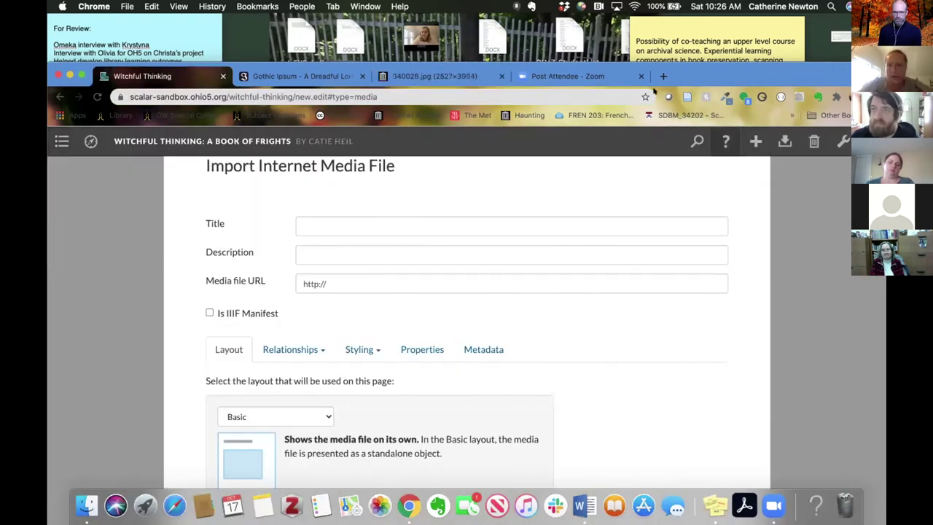
click(355, 283)
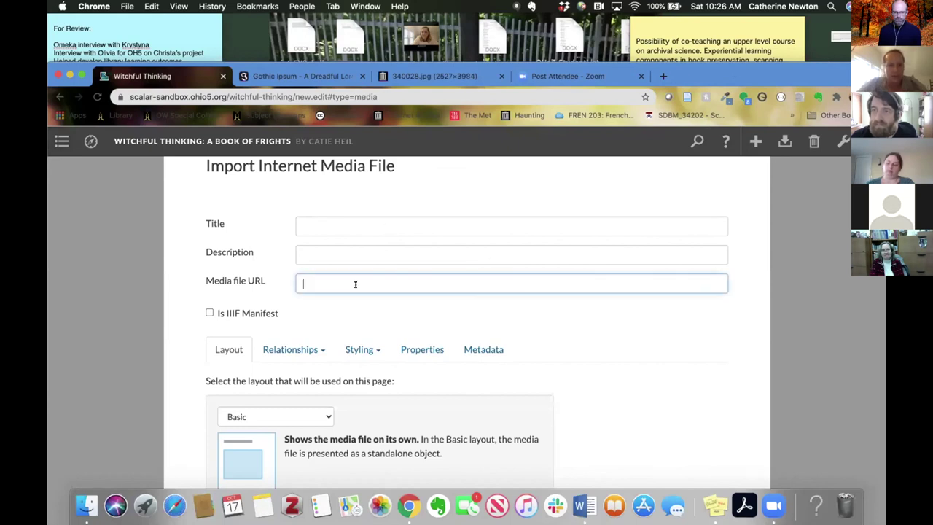
key(super+v)
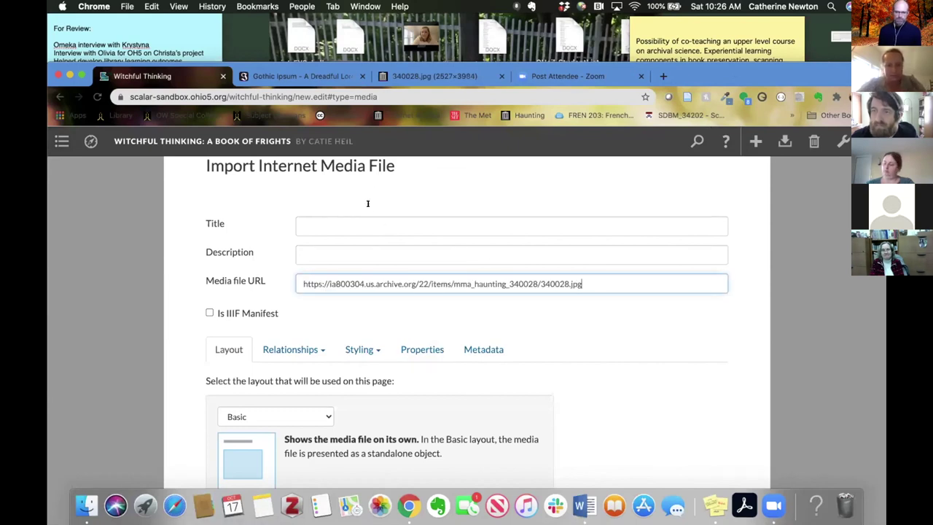
click(358, 222)
text(Haunting)
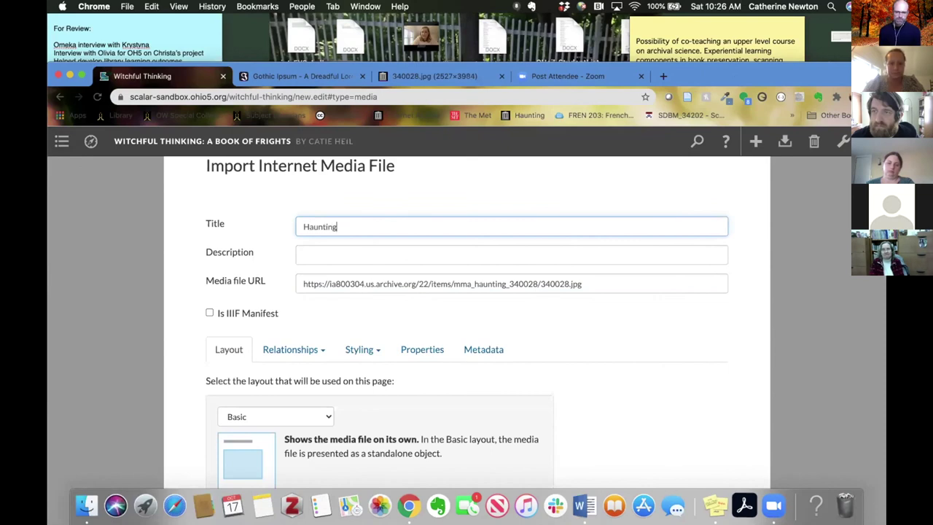
click(413, 253)
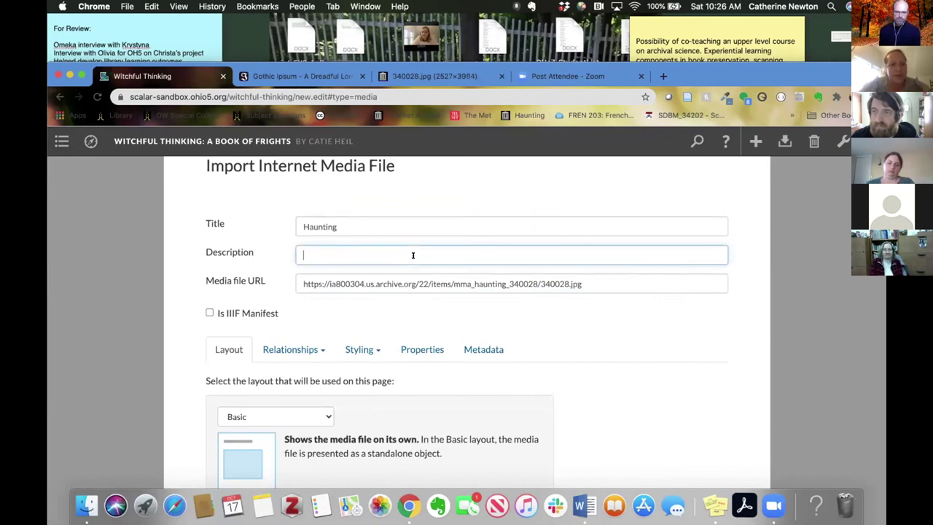
scroll(276, 329, down, 1)
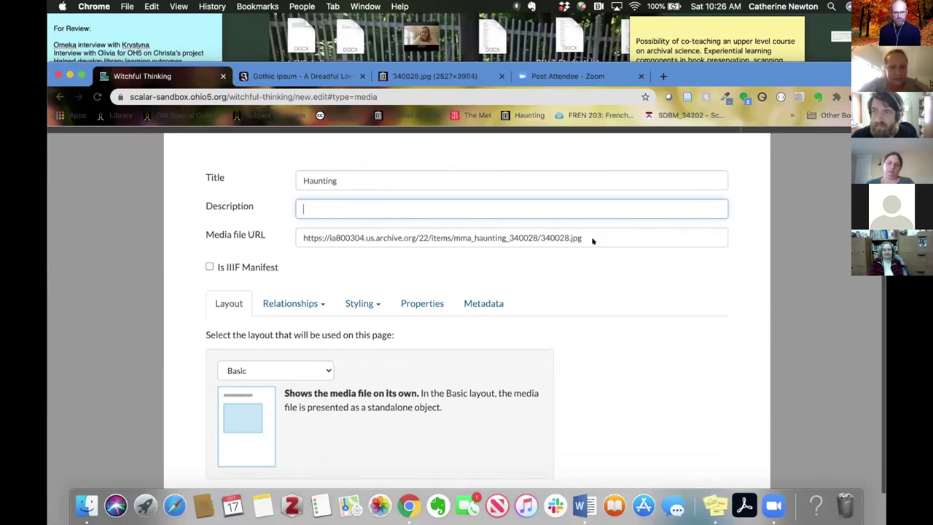
scroll(591, 339, down, 2)
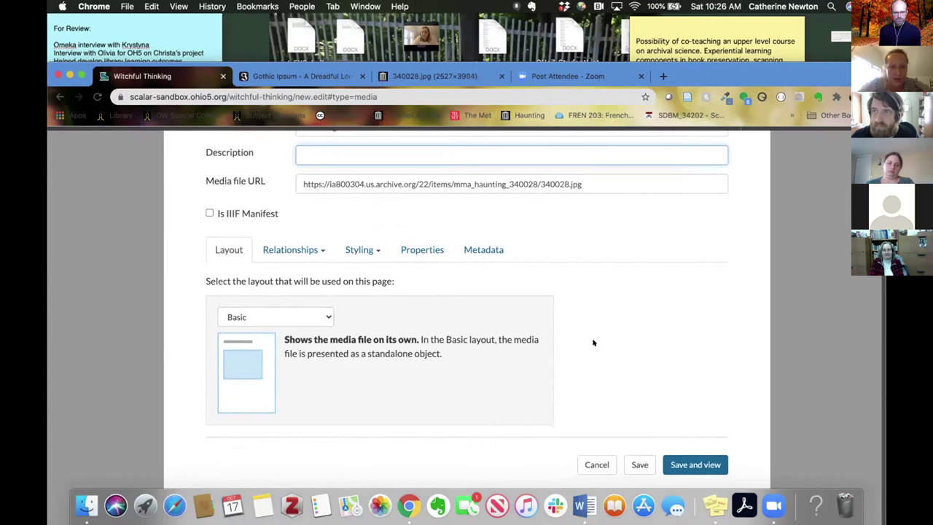
click(689, 466)
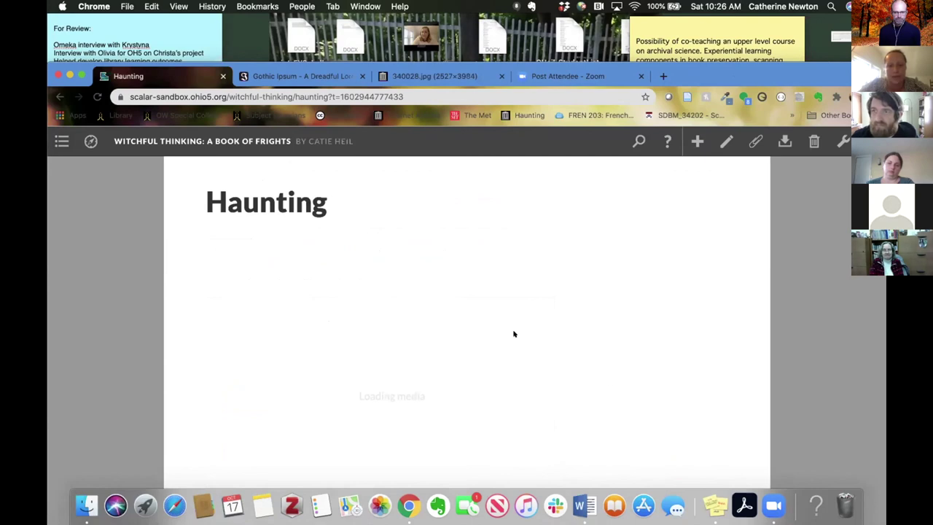
Filter the Witchful Thinking dashboard's Content list to Media to see the new Haunting item
scroll(513, 334, down, 1)
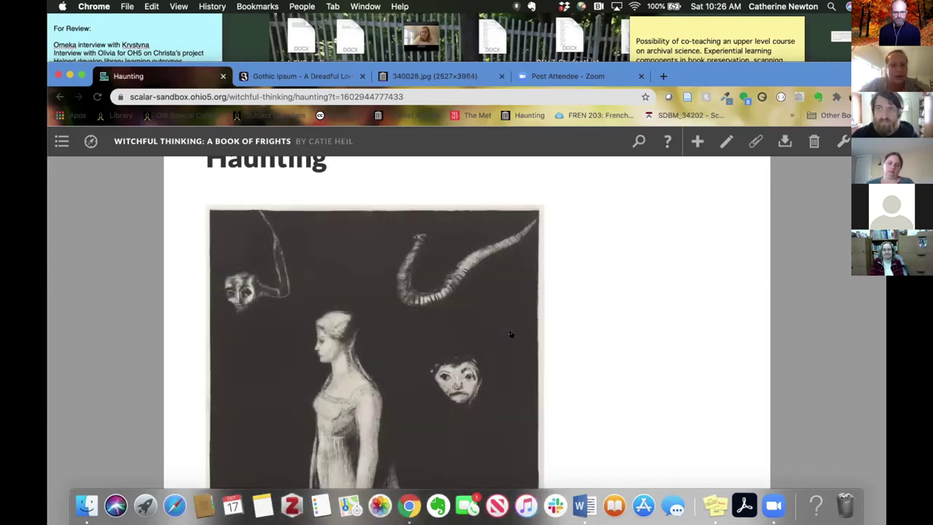
scroll(512, 334, down, 3)
scroll(511, 334, up, 5)
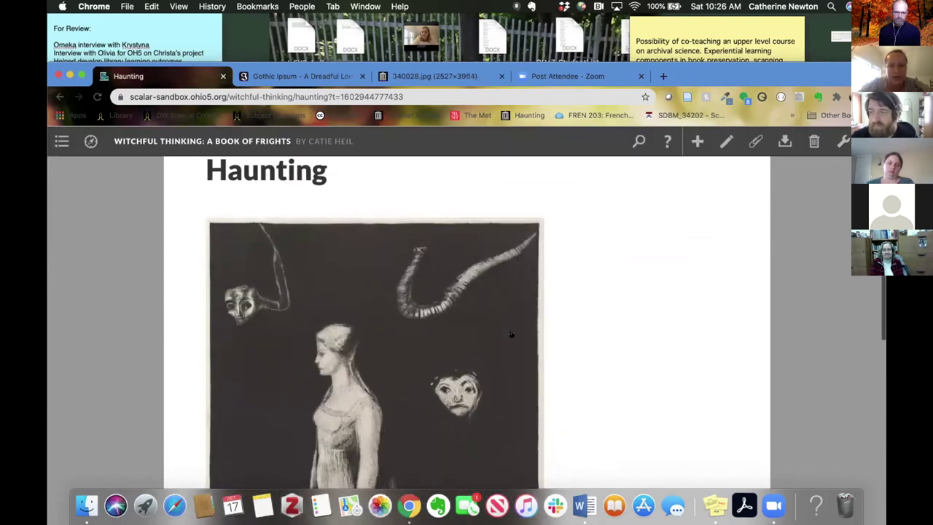
click(838, 139)
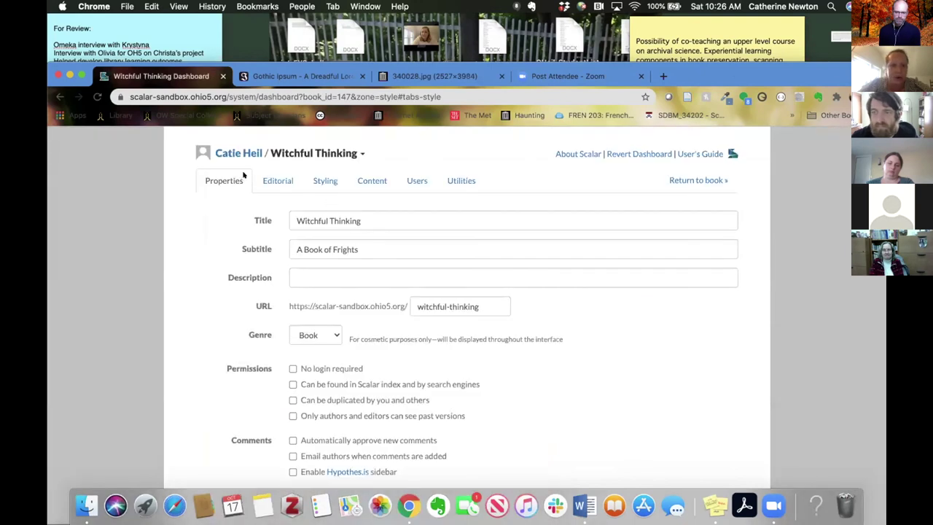
click(373, 181)
click(250, 219)
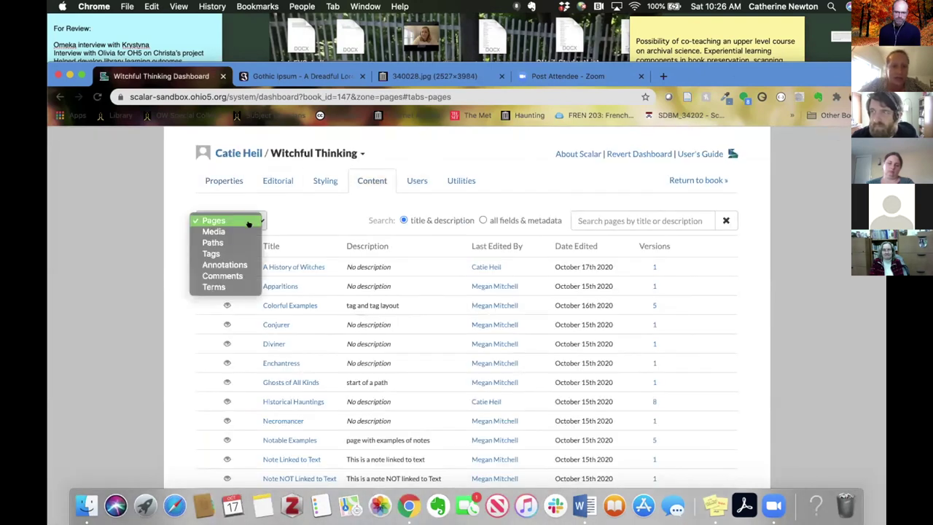
click(241, 231)
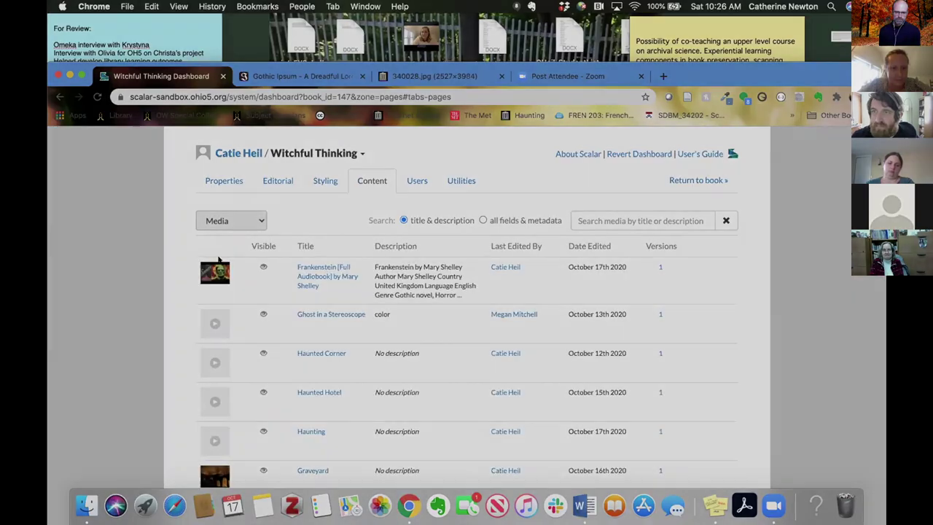